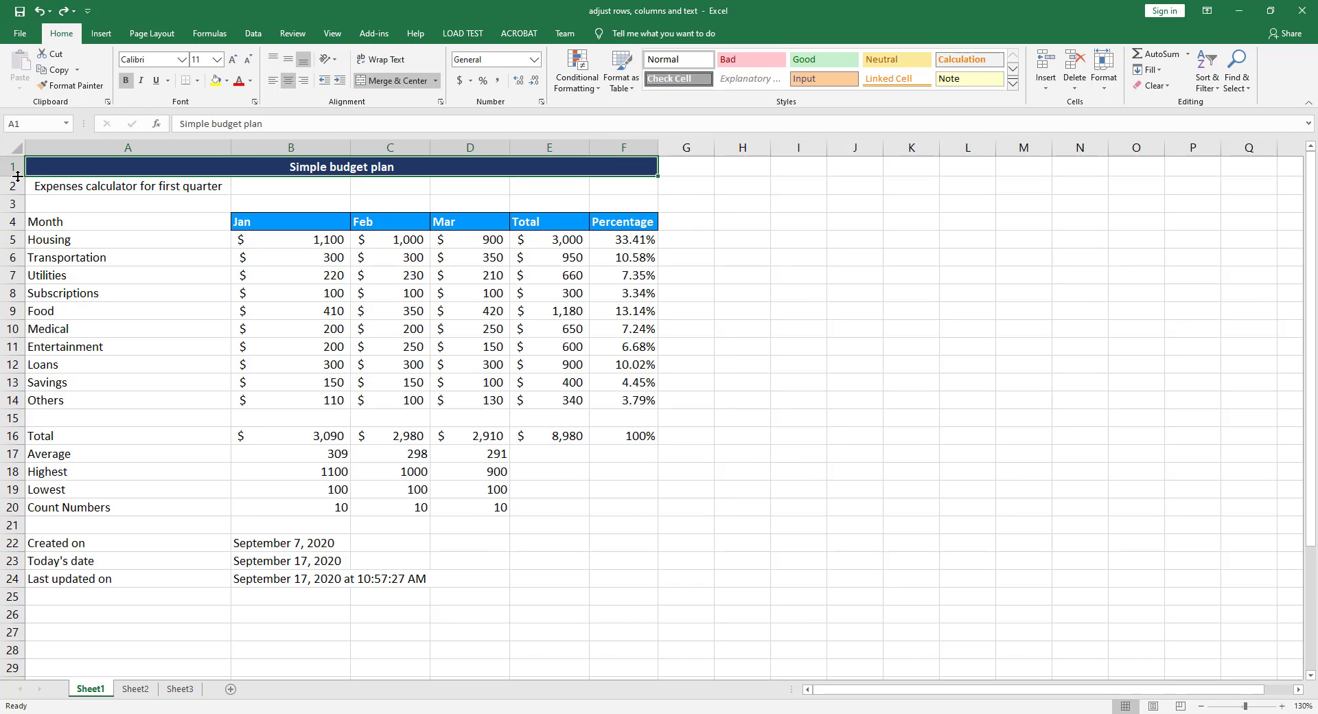
Step: Increase the height of row 1 and centre the "Simple budget plan" title vertically in its cell
drag(18, 176, 25, 203)
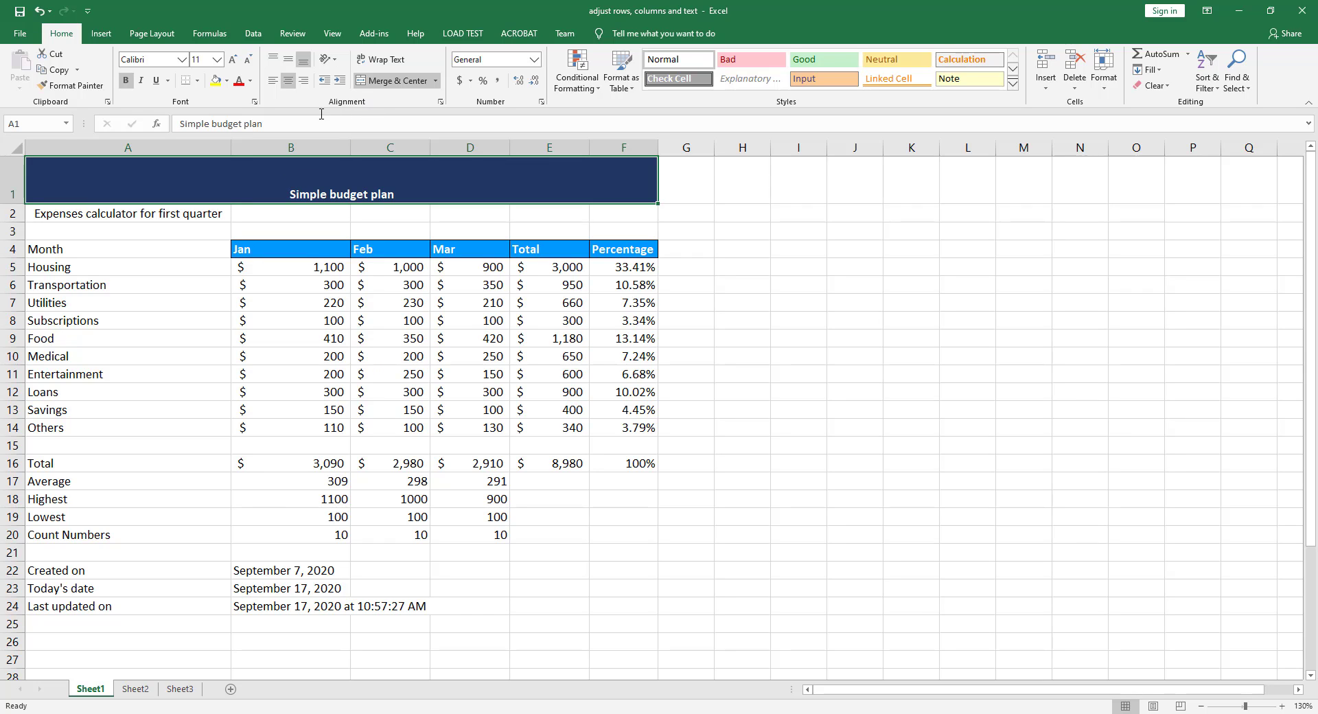
click(287, 64)
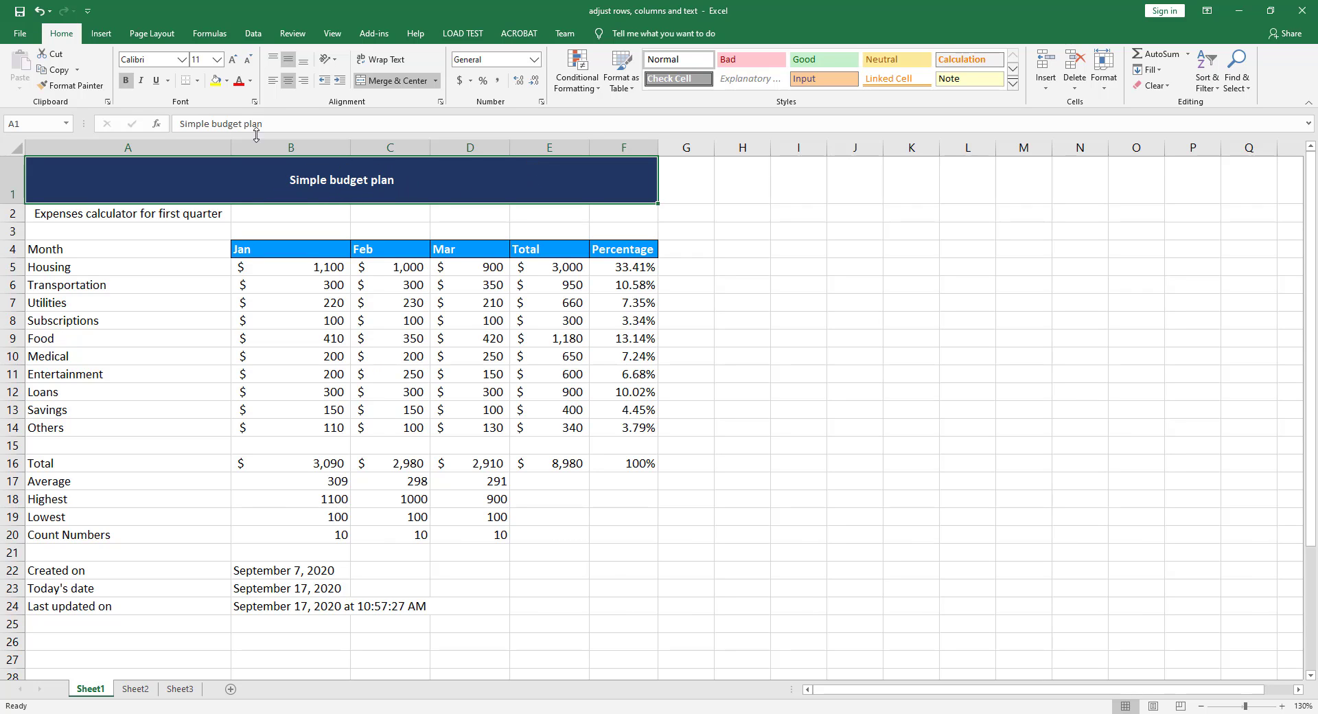
Step: Set the "Simple budget plan" title to font size 16 and font Arial Black
click(216, 65)
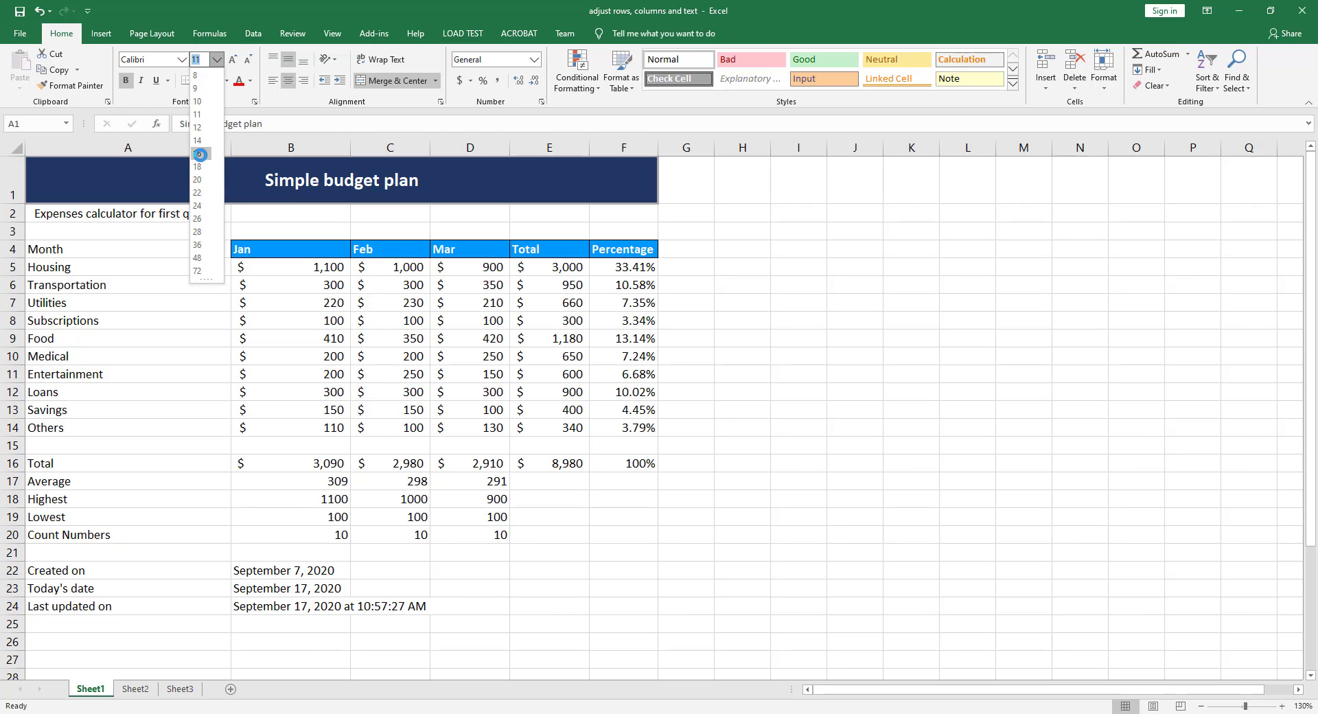
click(200, 154)
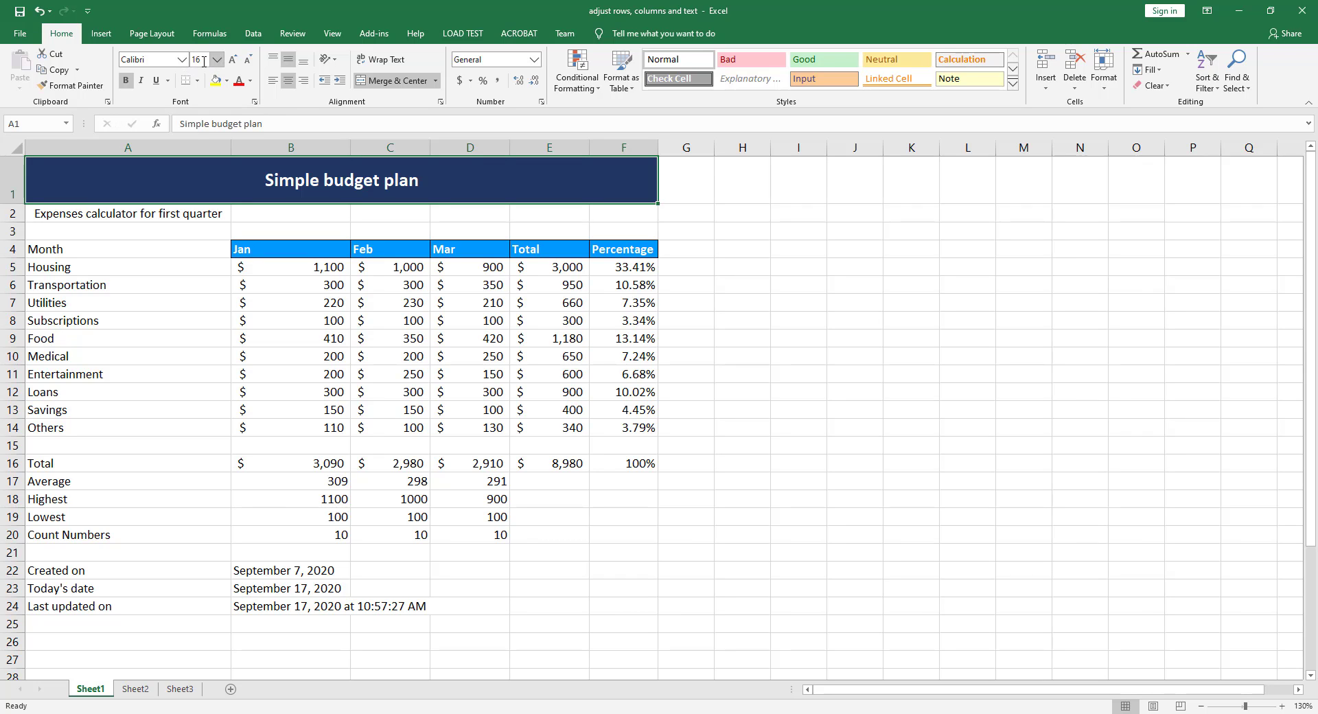
click(182, 61)
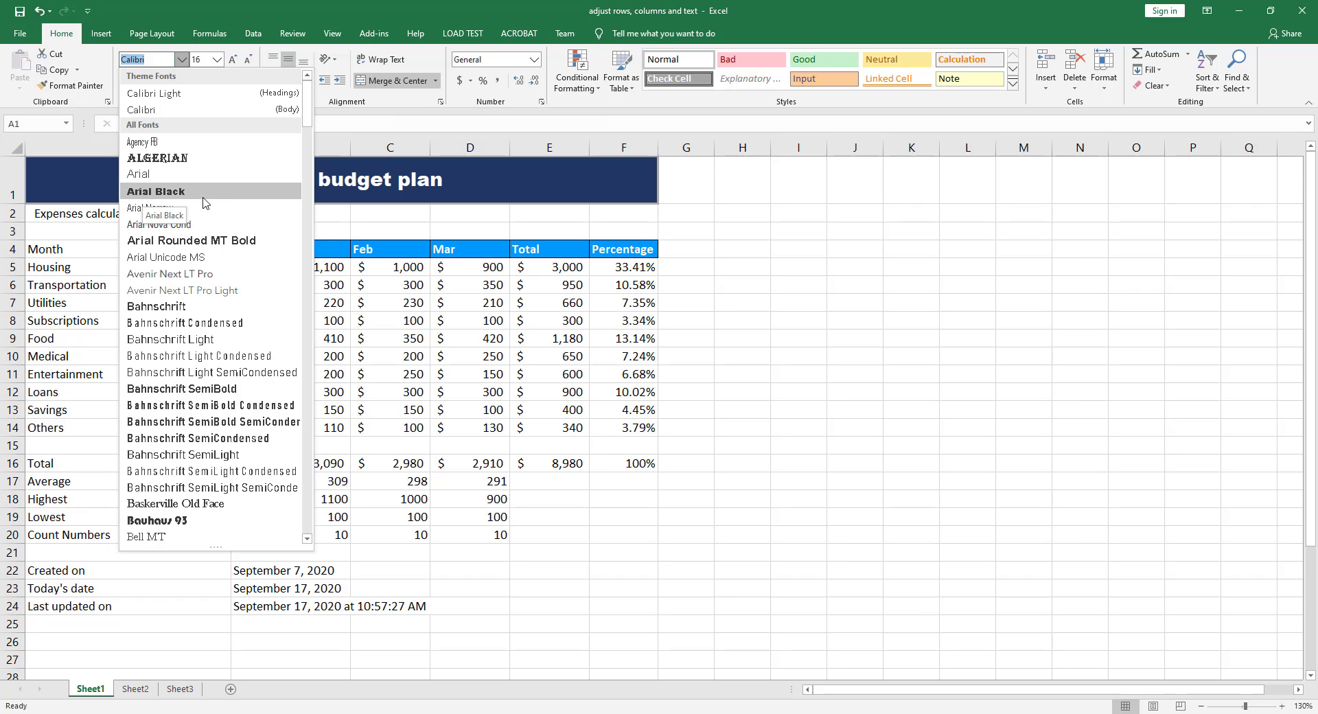
click(140, 193)
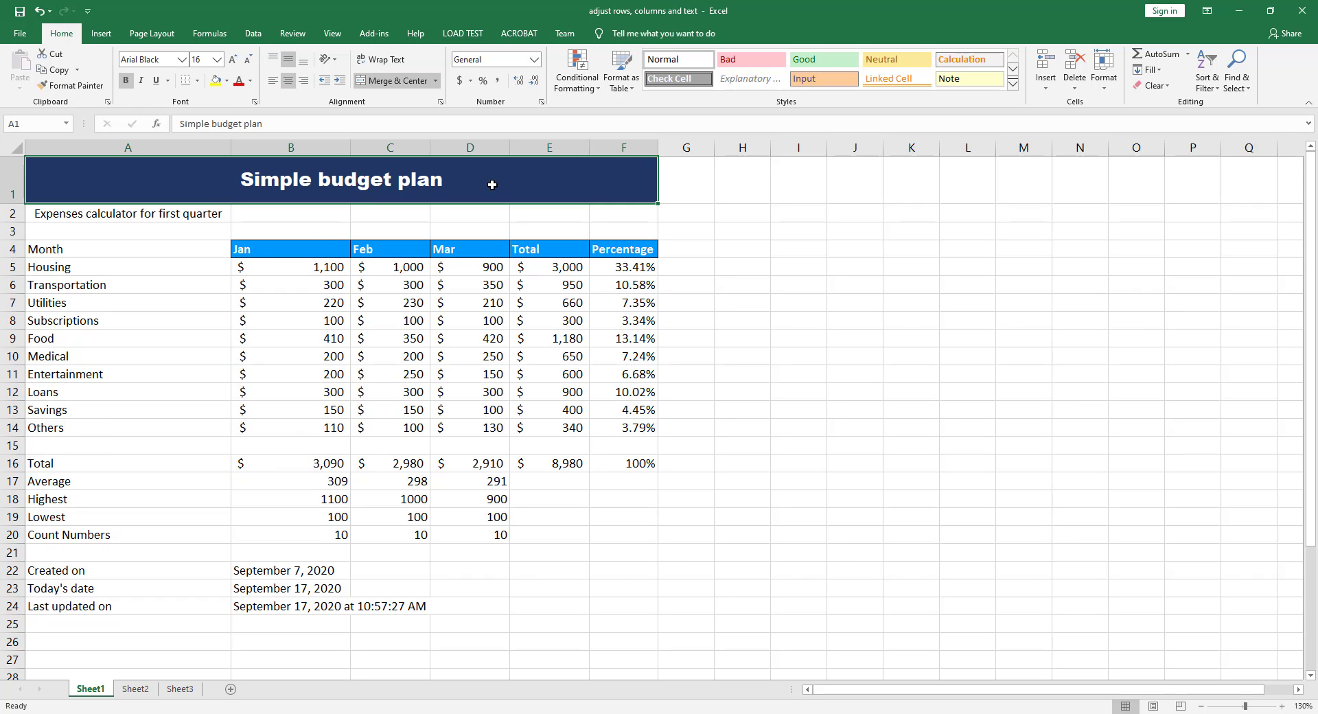
click(690, 186)
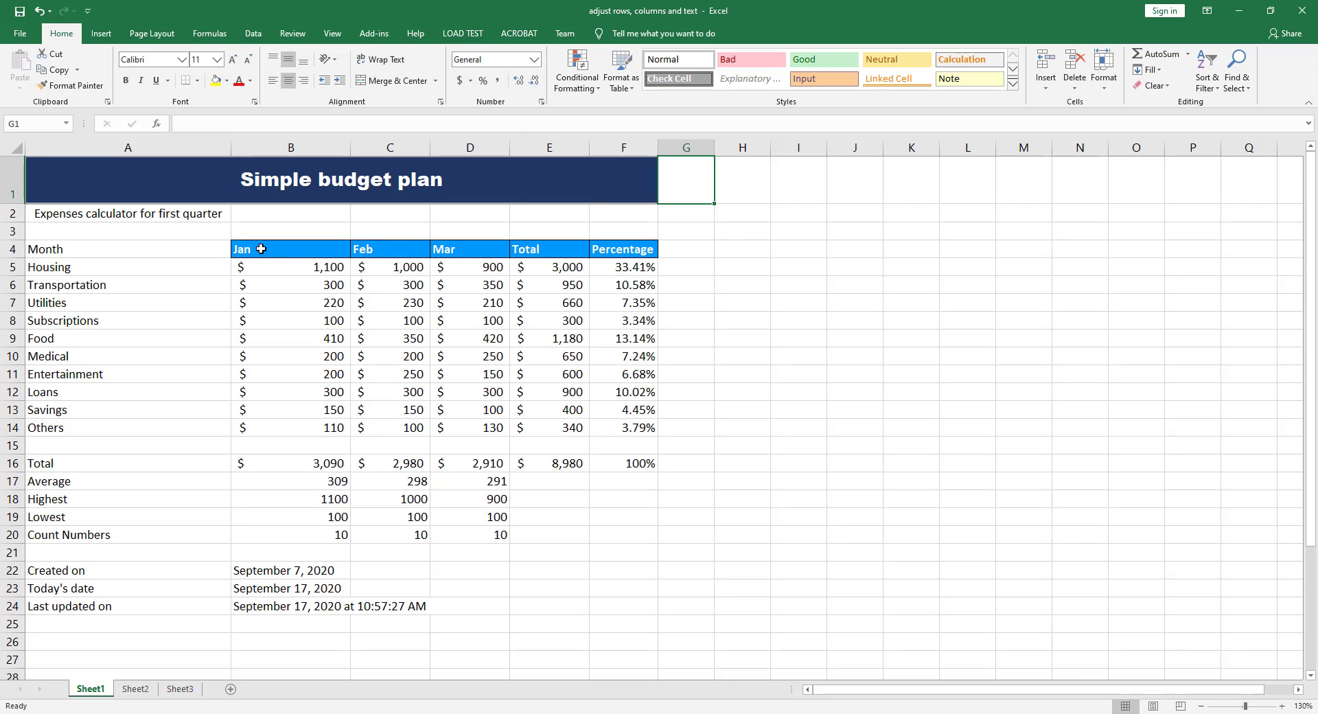
Step: Centre the header labels Jan through Percentage horizontally in cells B4:F4
drag(261, 248, 607, 253)
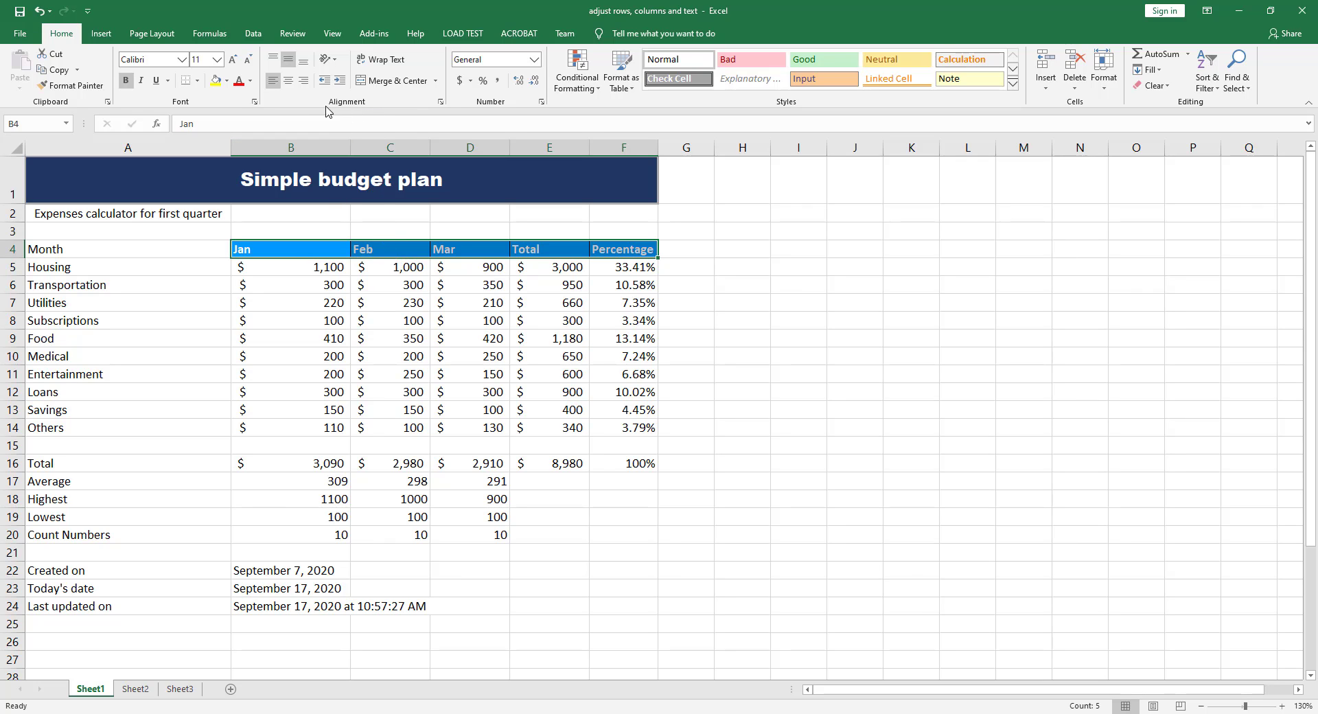
click(288, 81)
click(288, 82)
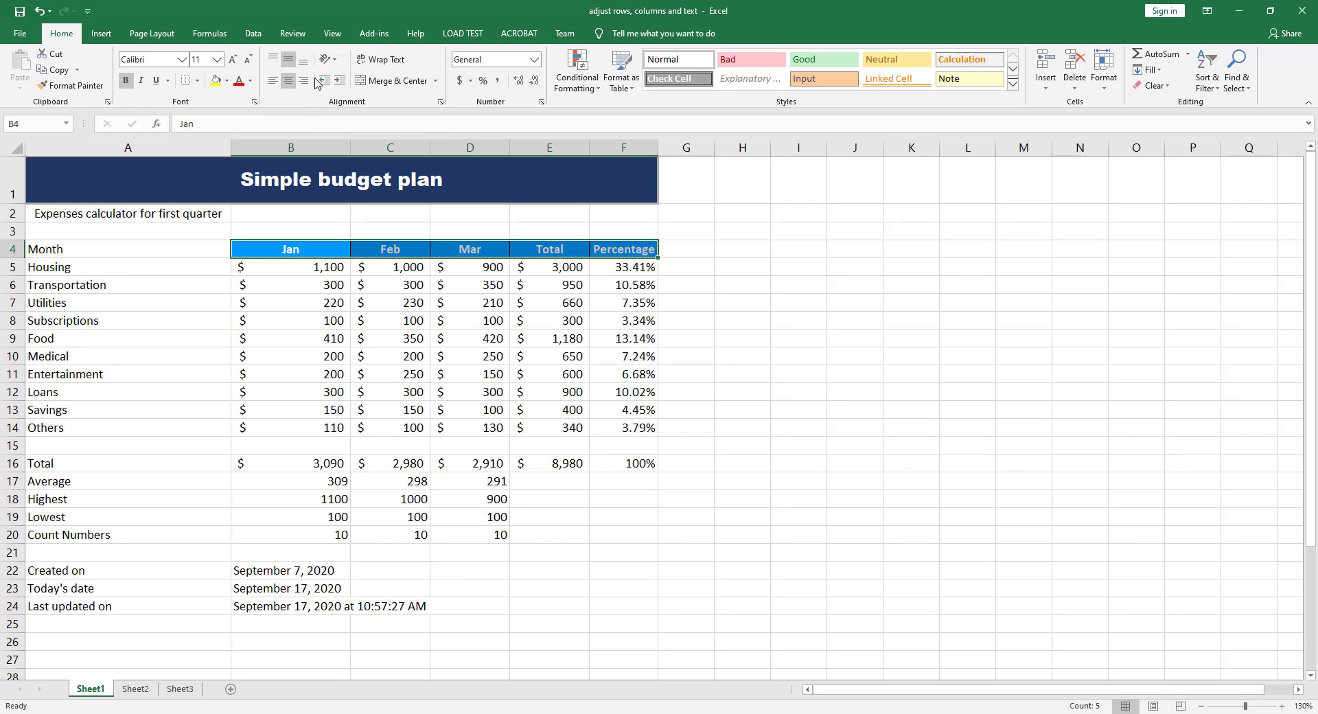
click(491, 278)
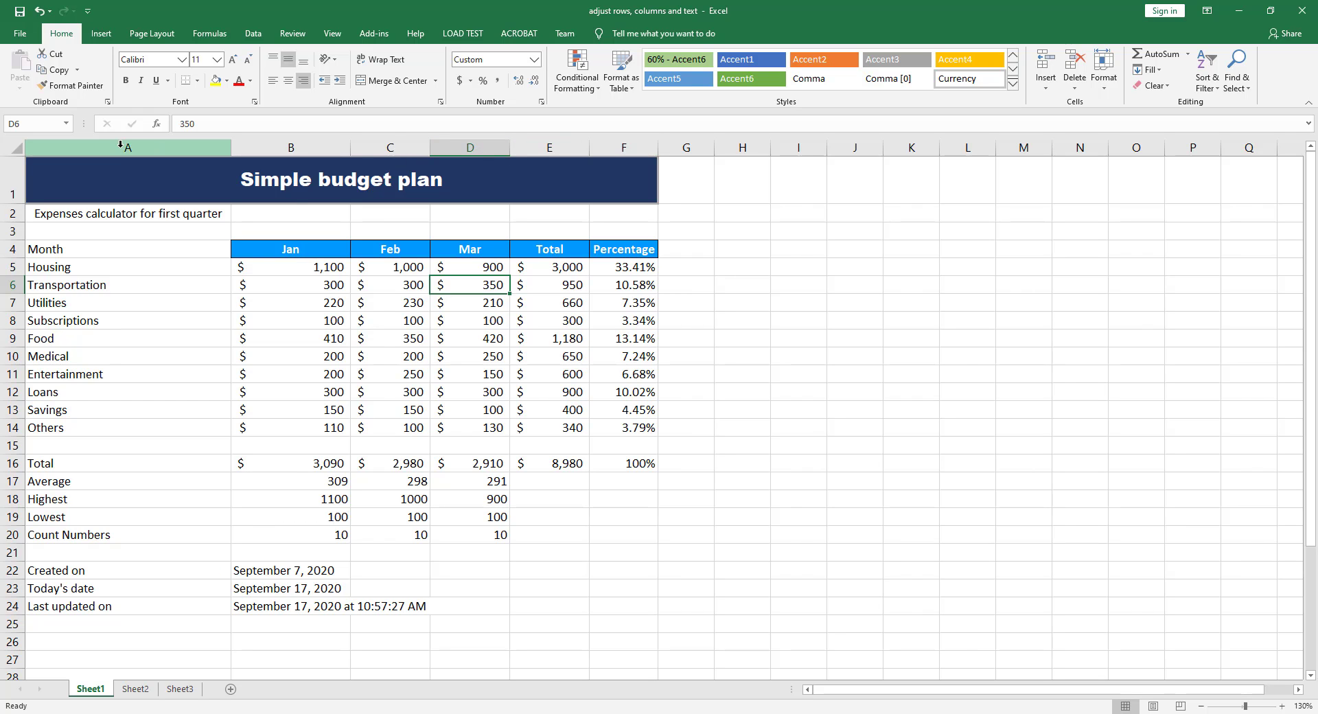
Step: Narrow columns A through F together to a uniform width of about 14.9
drag(83, 148, 621, 144)
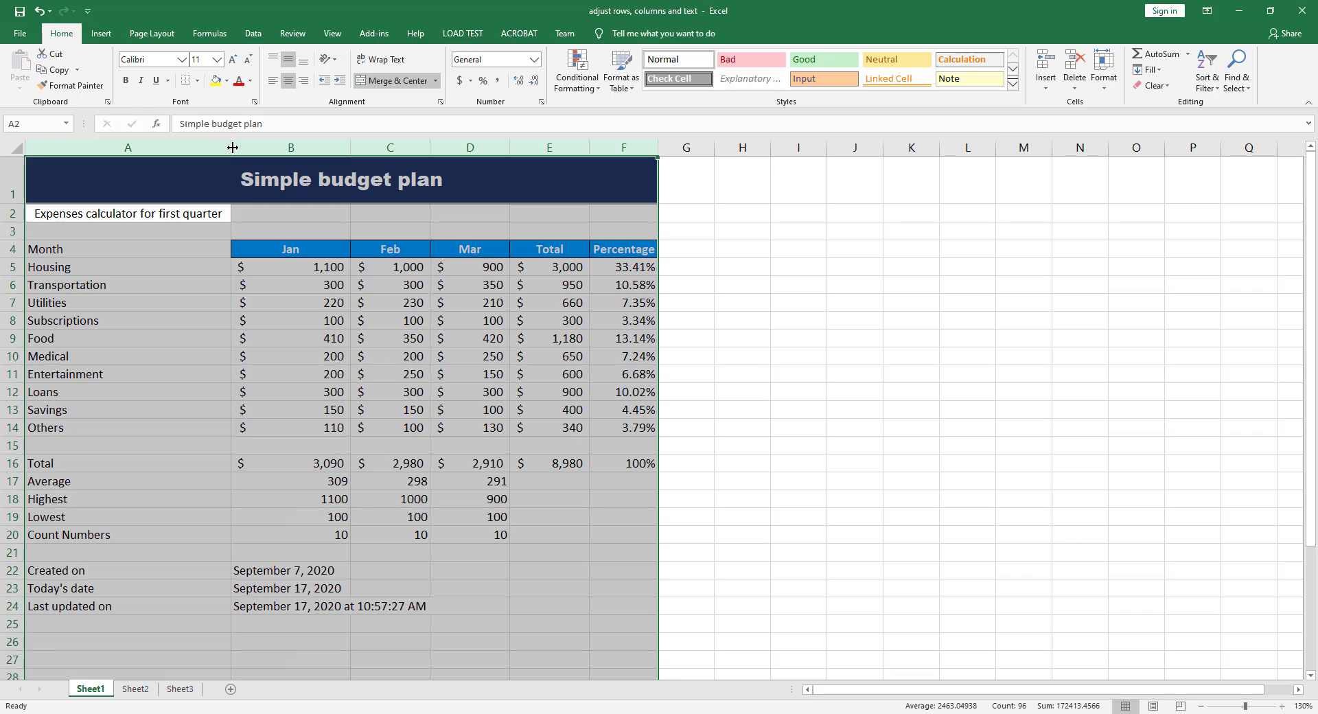
drag(231, 146, 122, 155)
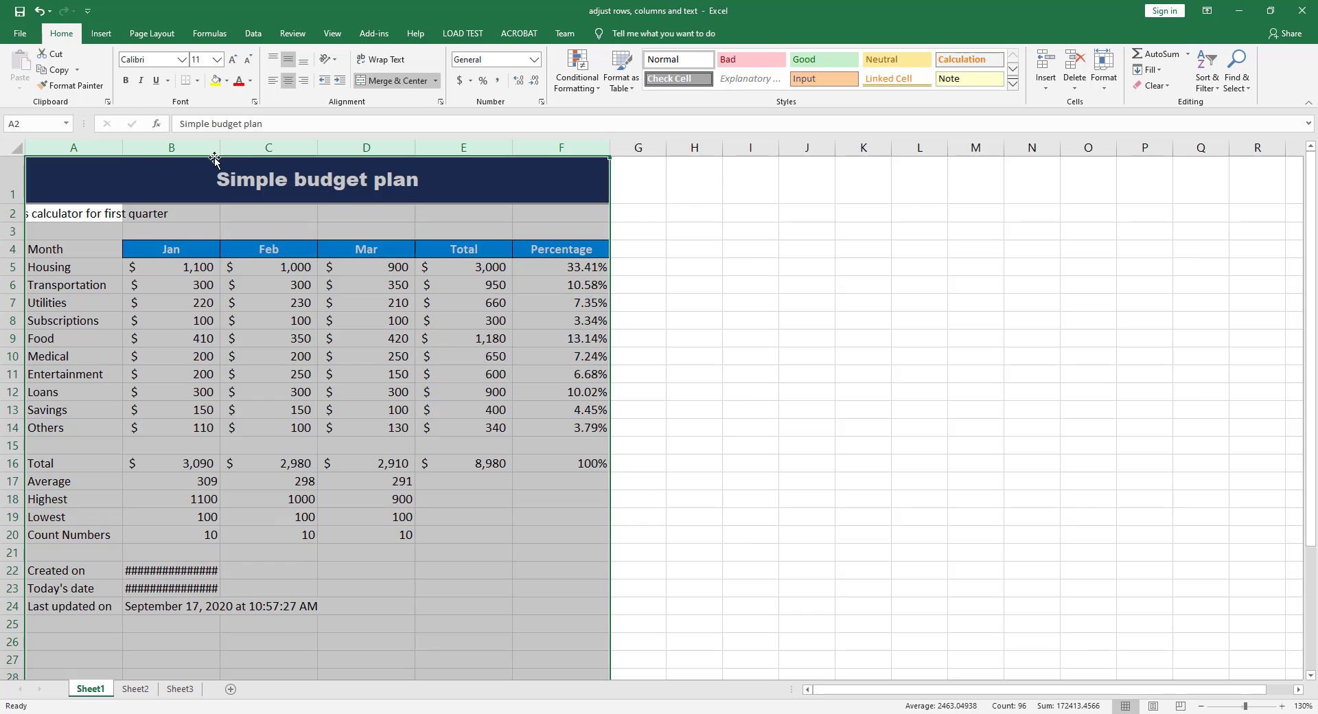
Step: Check the exact column width setting of columns A through F and leave it without entering a new value
right_click(379, 144)
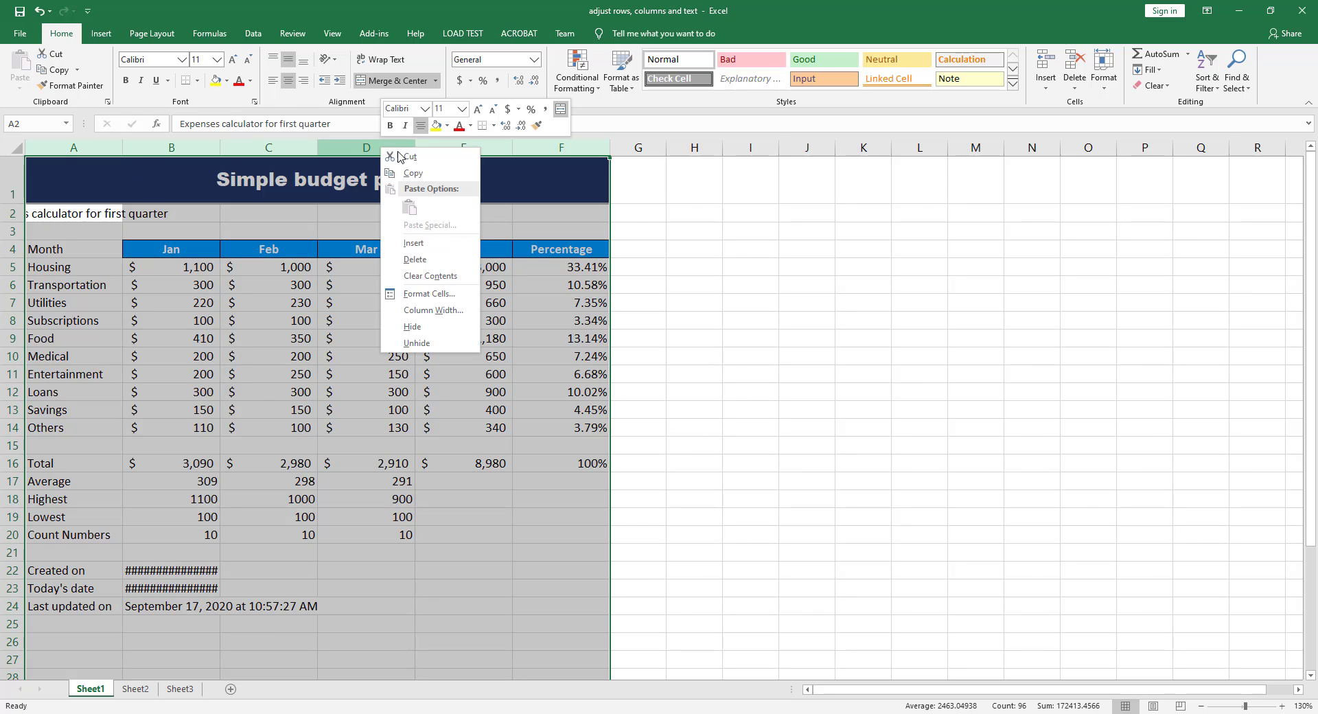
click(427, 310)
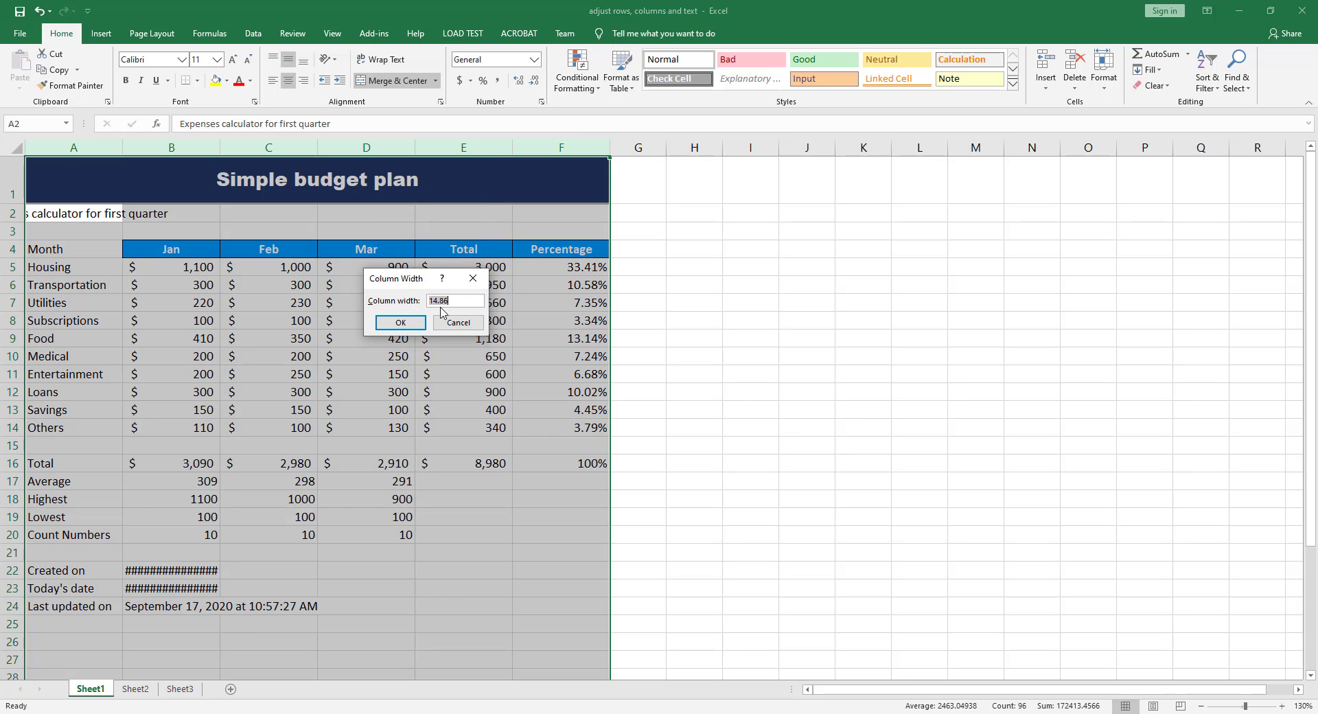
click(443, 322)
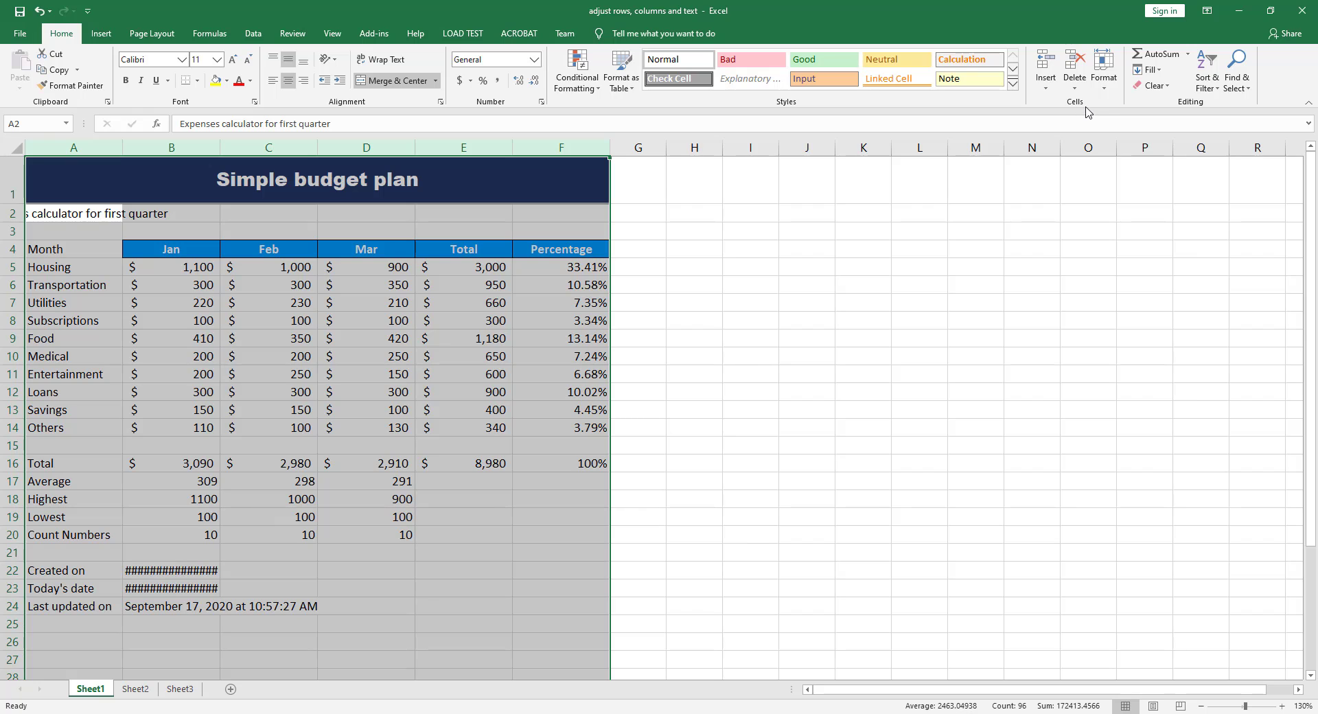
click(1105, 87)
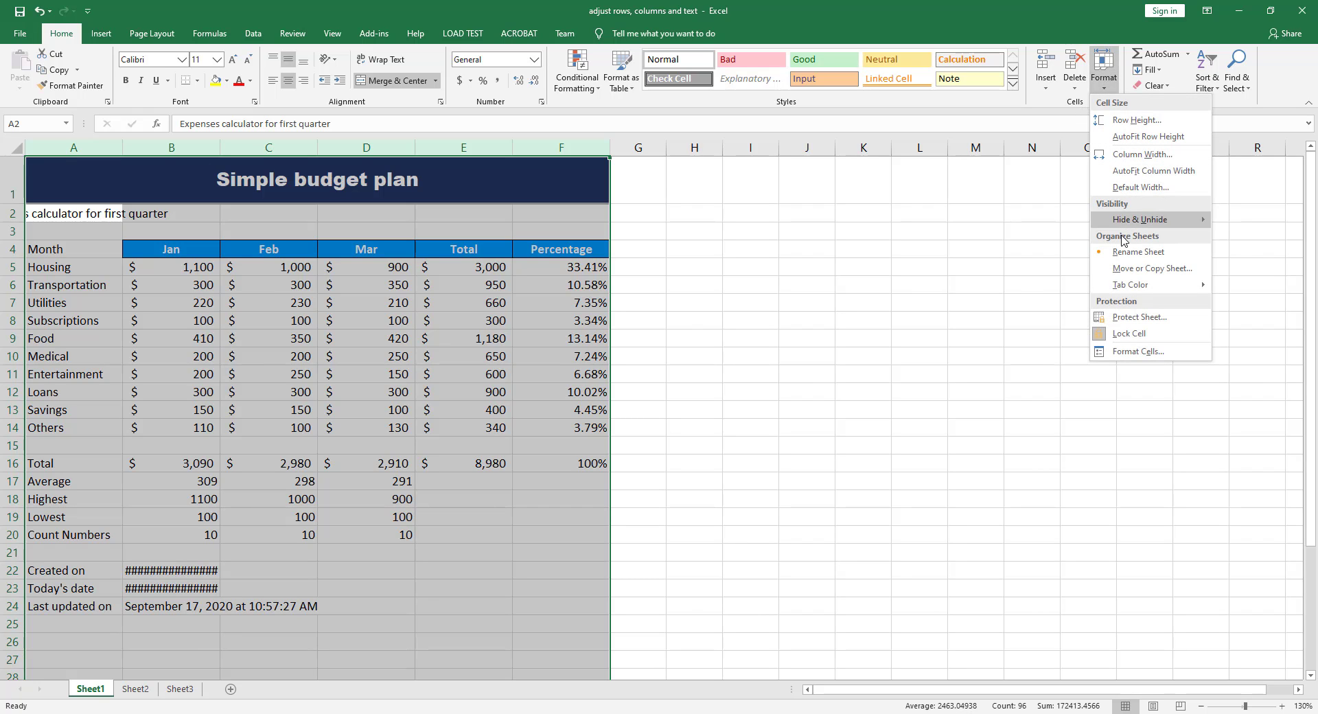
click(1141, 154)
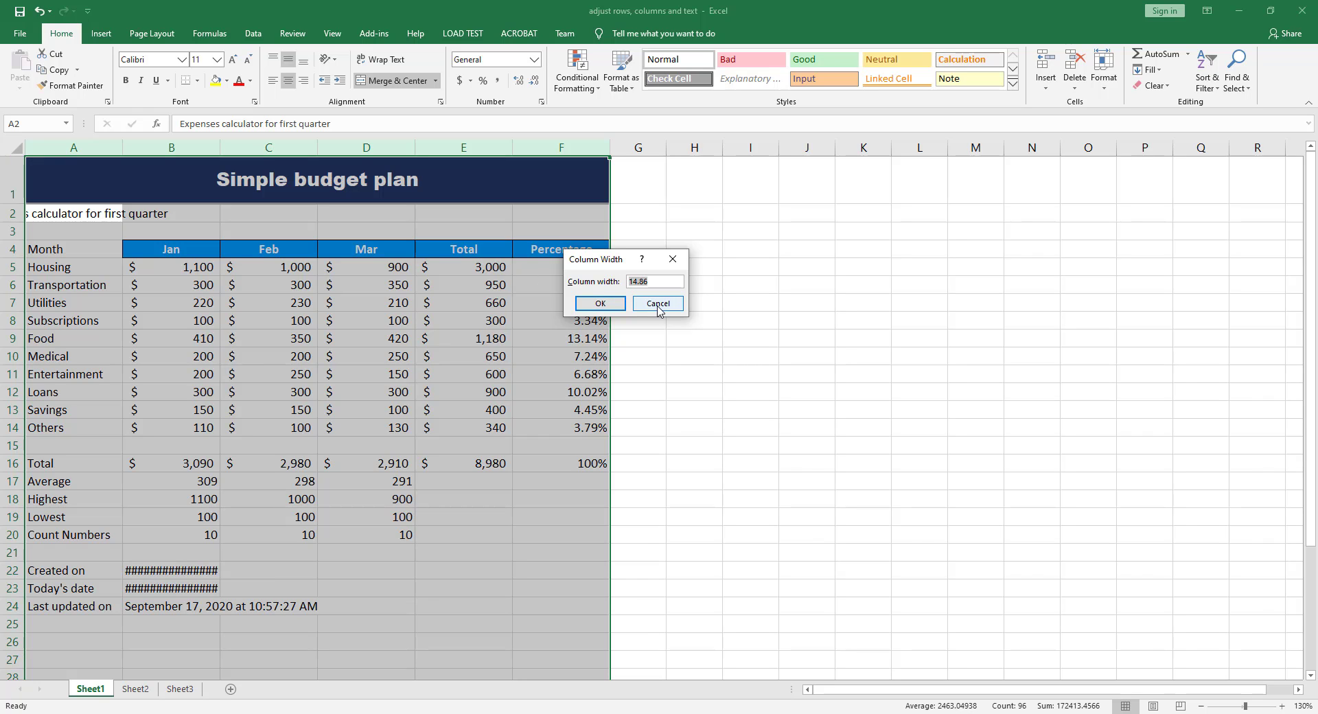
click(657, 303)
click(669, 286)
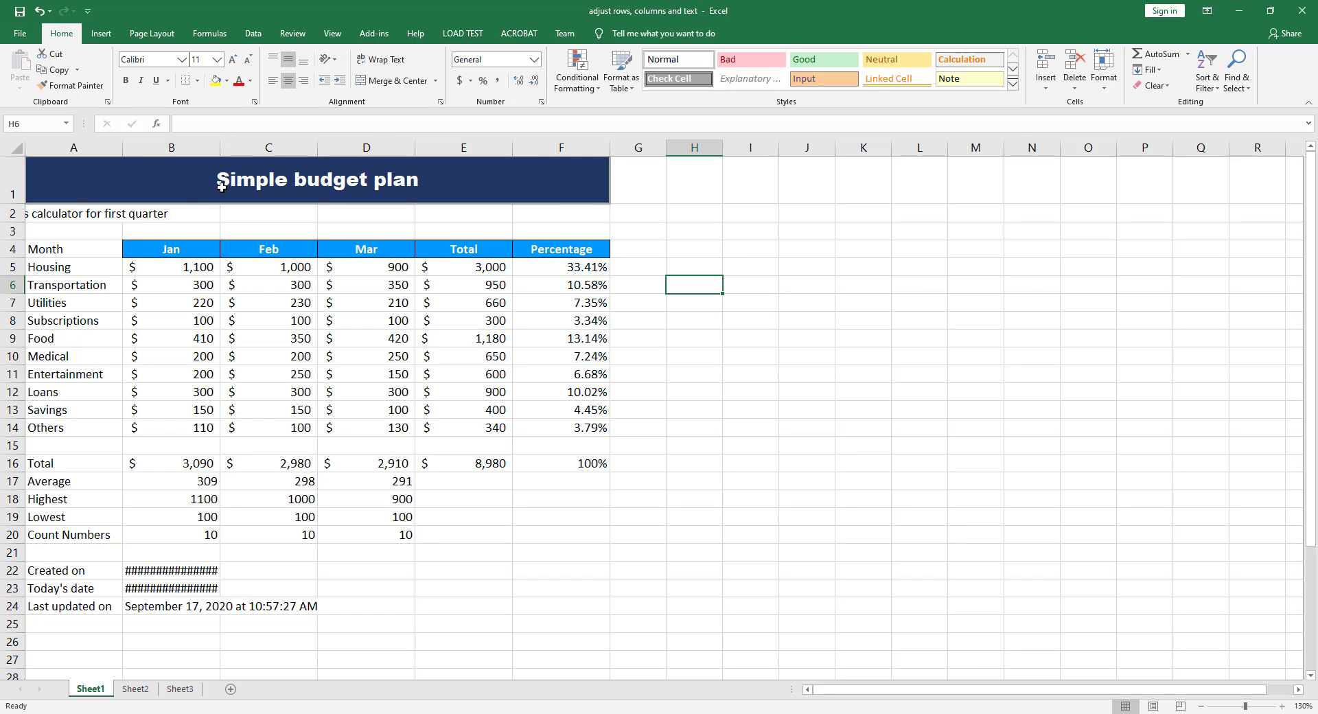
Step: Merge cells A2:B2 and left-align the "Expenses calculator for first quarter" subtitle
click(63, 214)
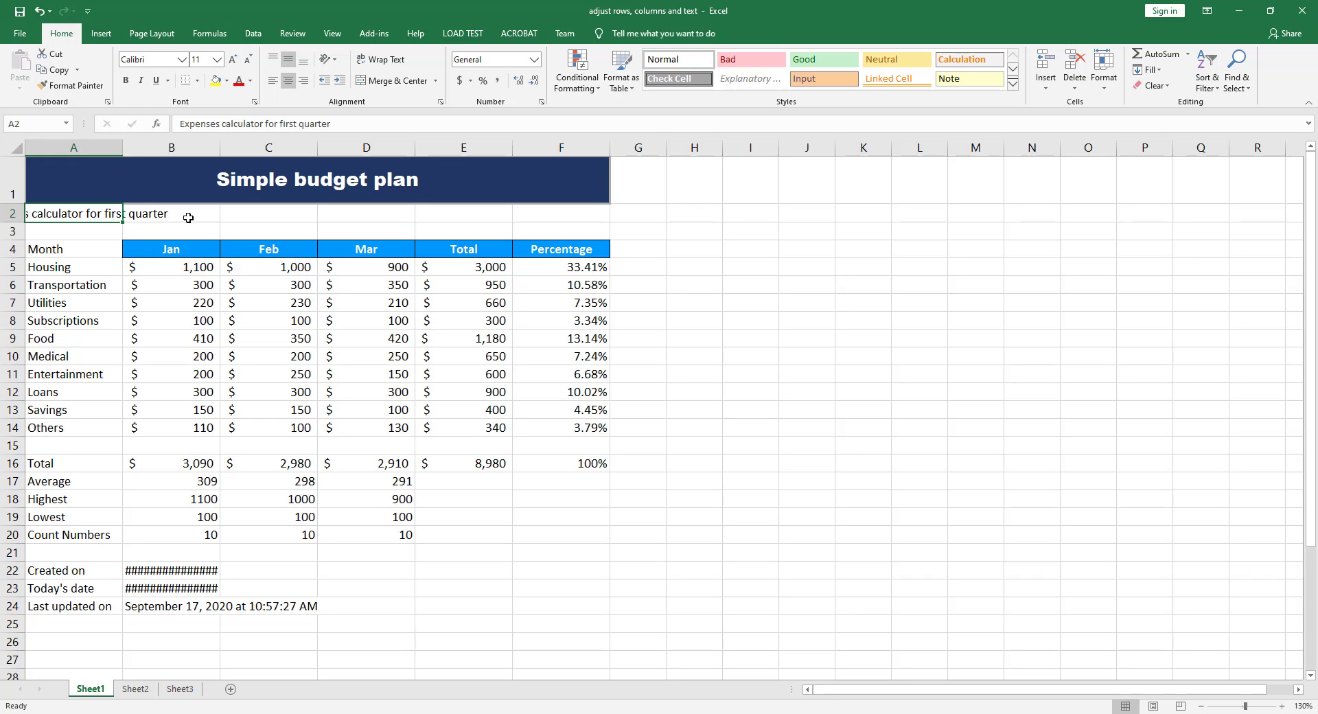
drag(70, 214, 171, 216)
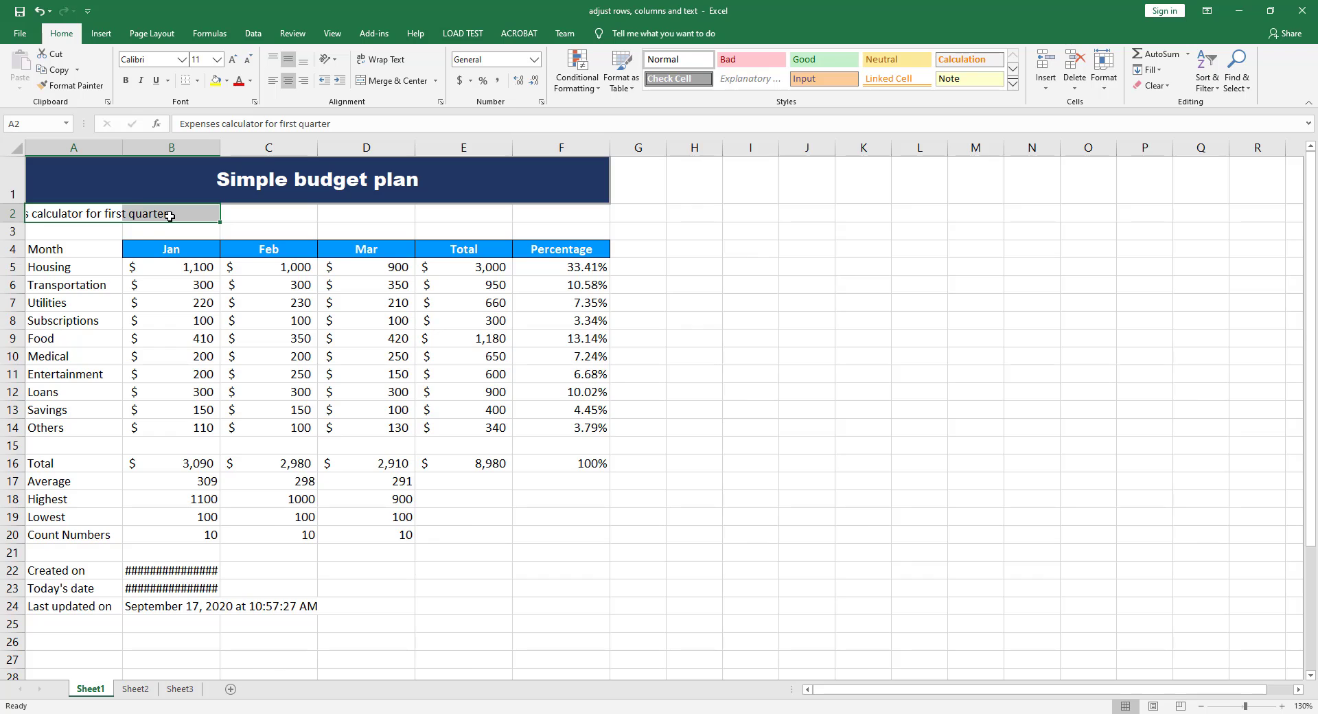
click(404, 83)
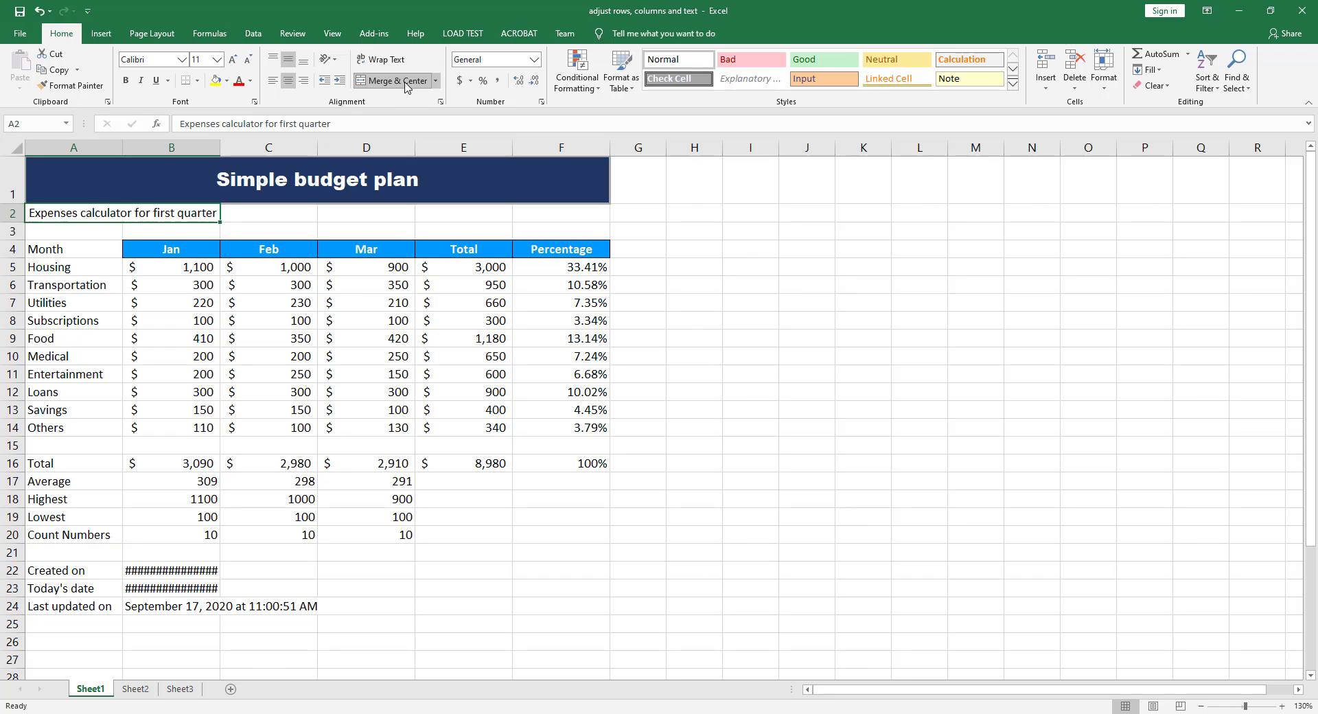
click(273, 82)
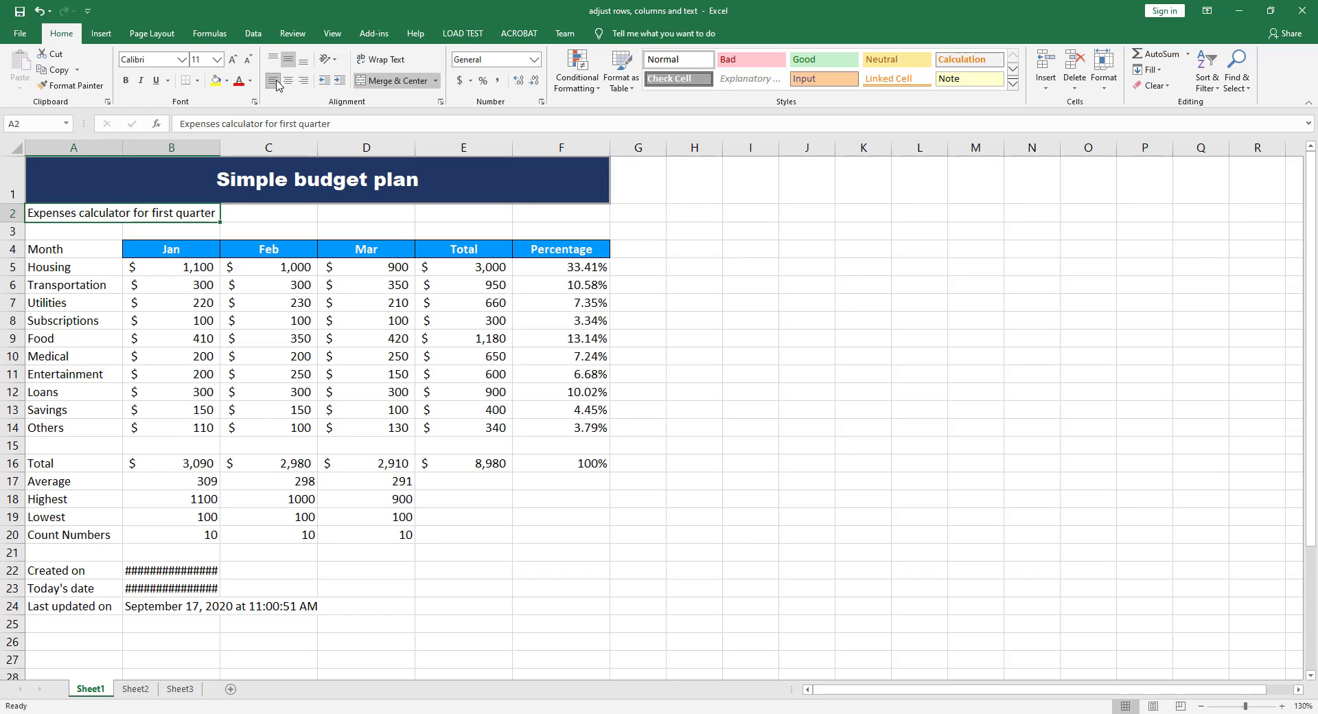
Step: Merge cells B22:C22 and left-align the "Created on" date in the merged cell
click(174, 587)
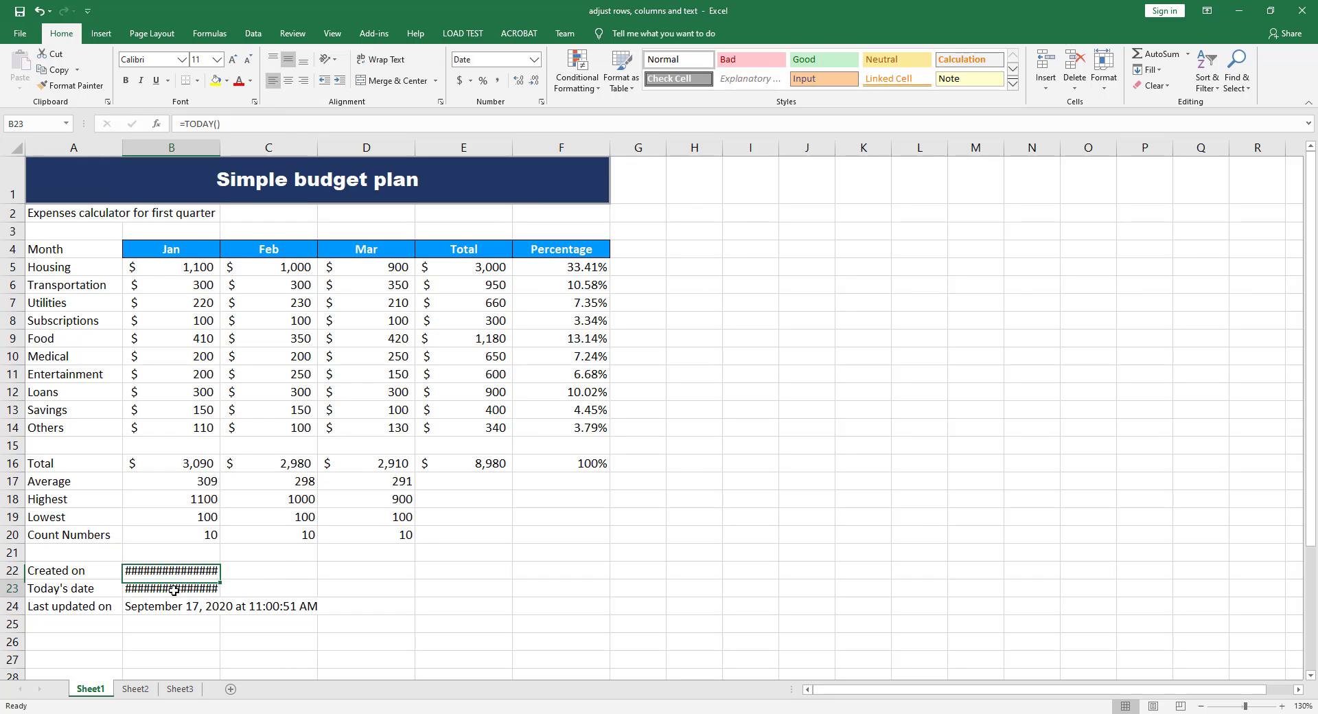
mouse_move(151, 581)
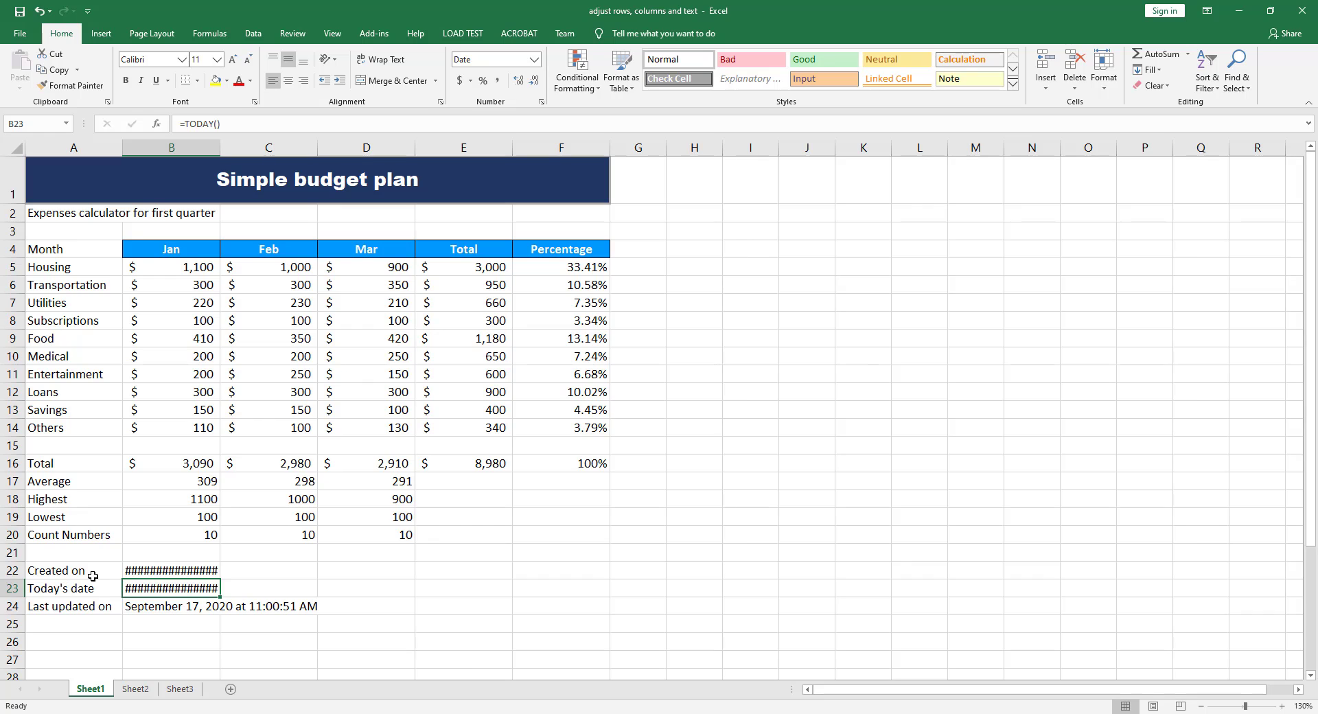
click(173, 571)
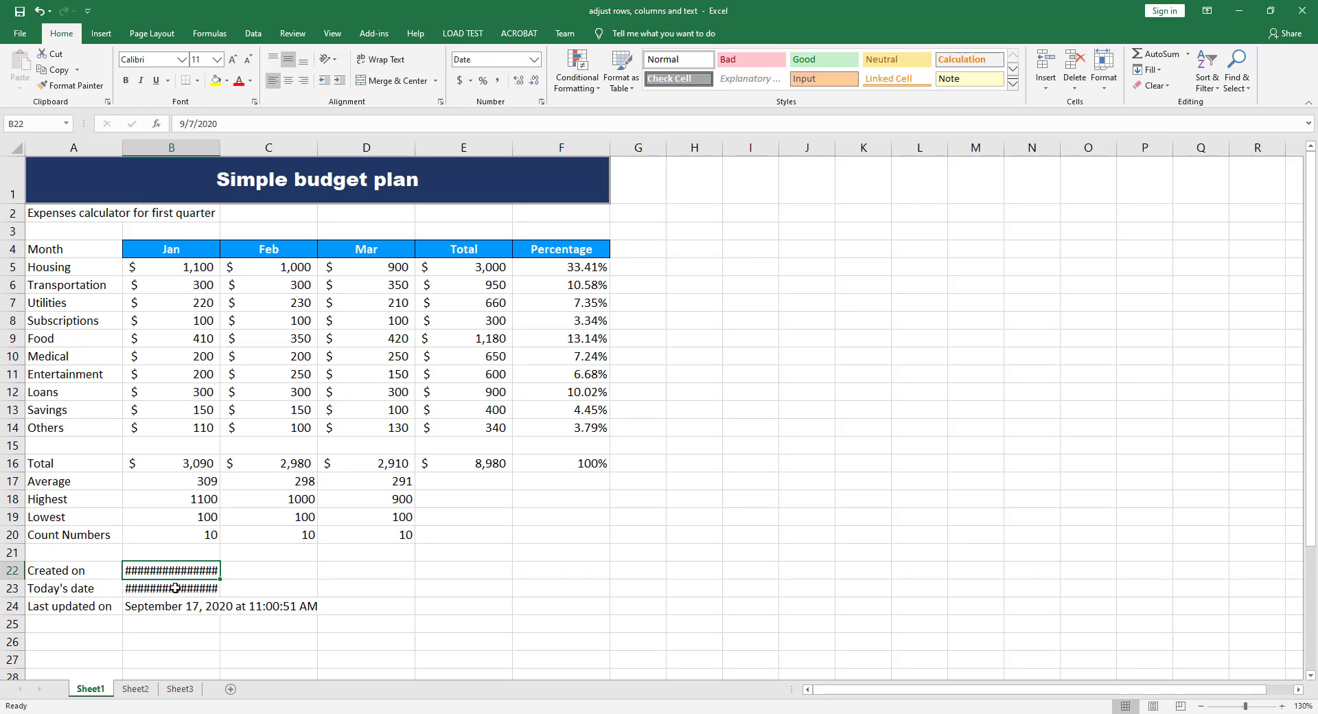
click(176, 588)
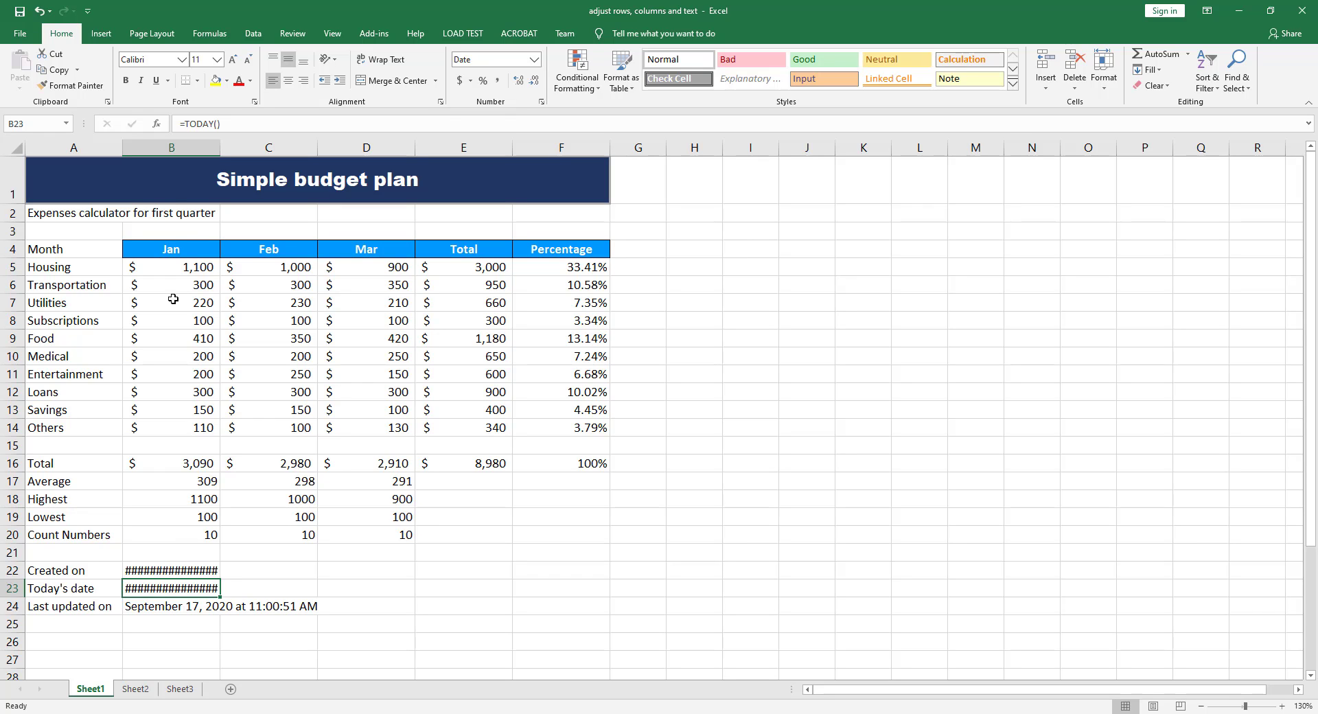
drag(169, 570, 258, 567)
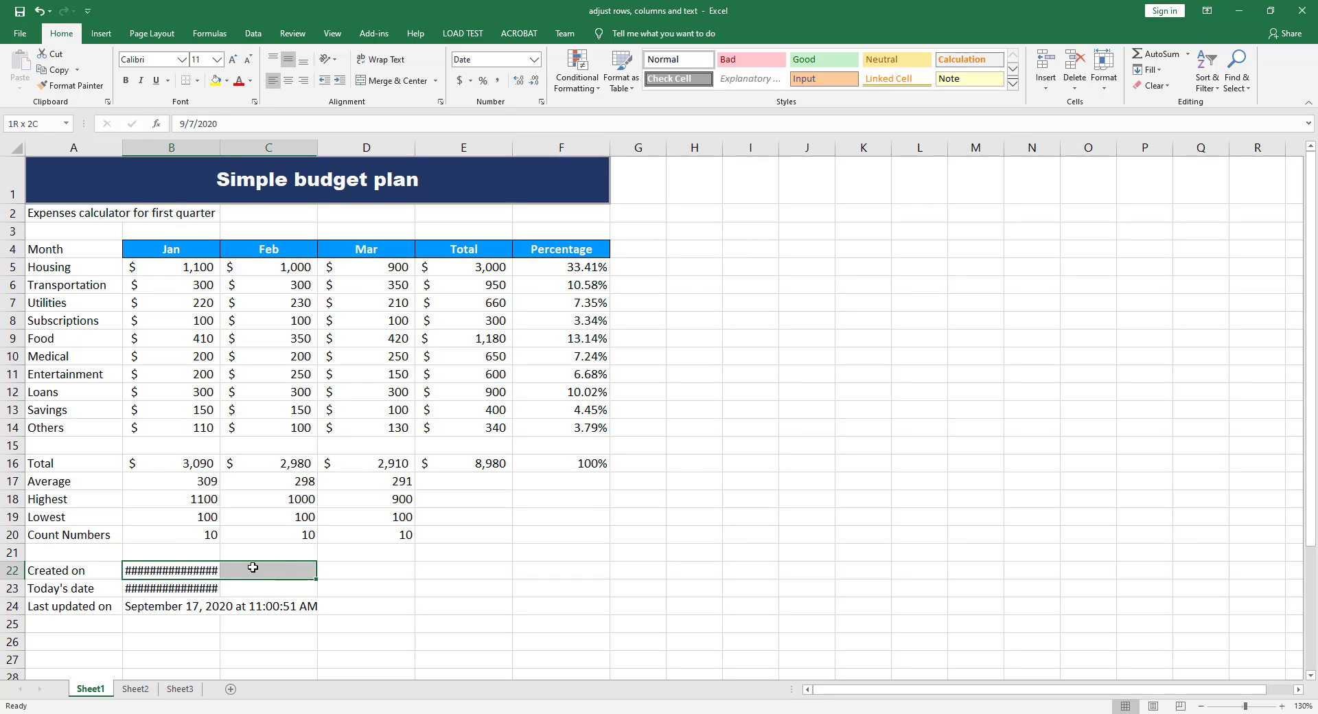
click(396, 83)
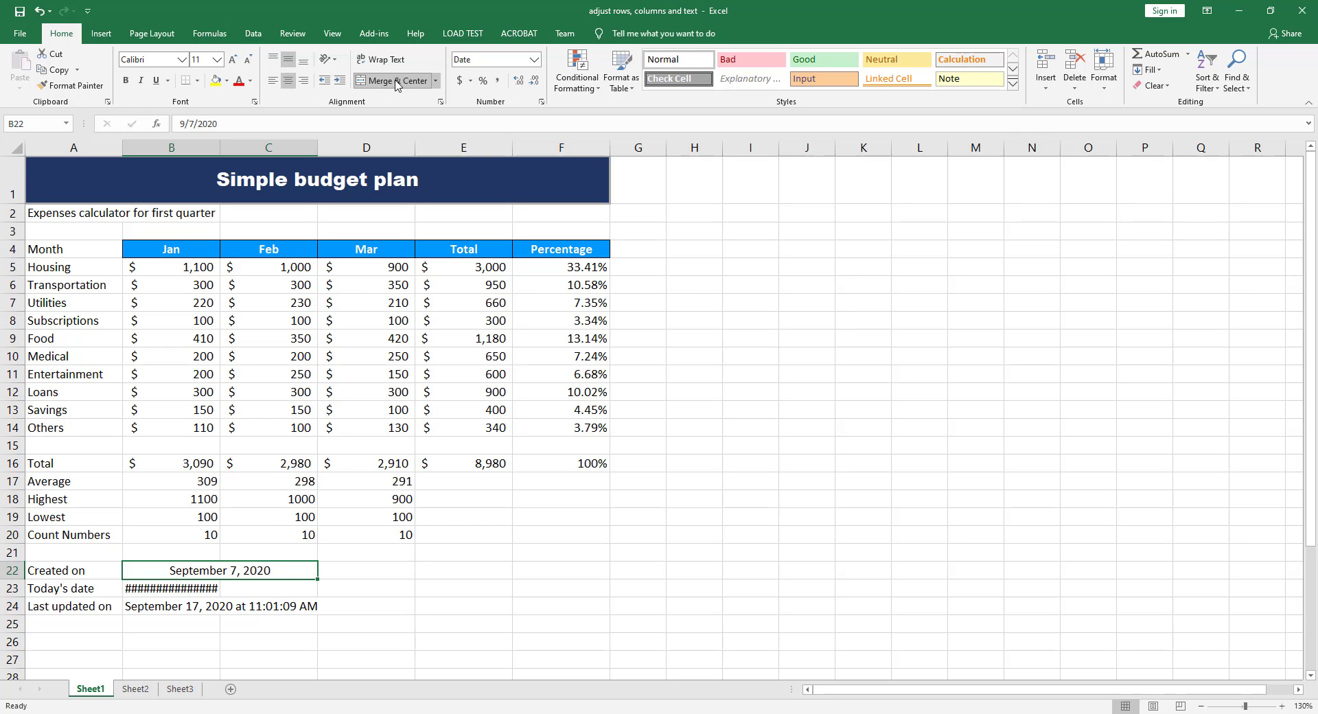
click(273, 82)
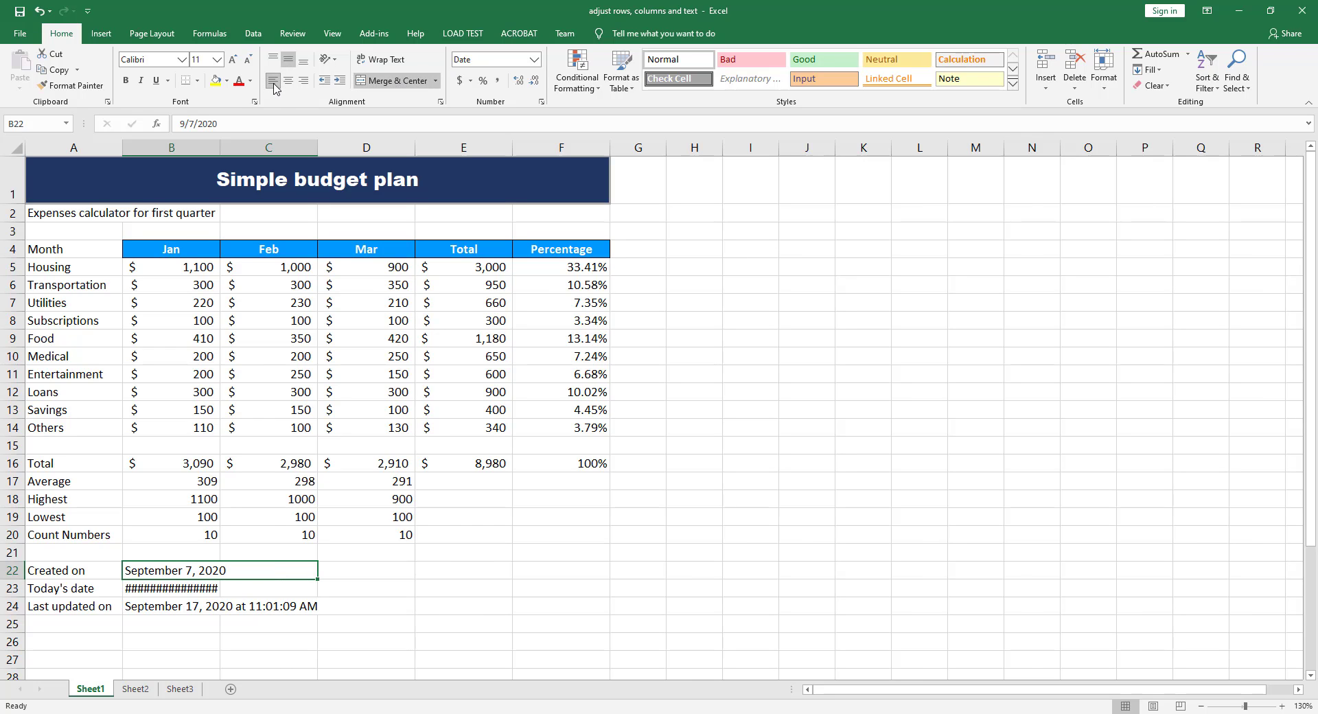
Step: Merge cells B23:C23 and left-align the "Today's date" value in the merged cell
drag(154, 591, 253, 589)
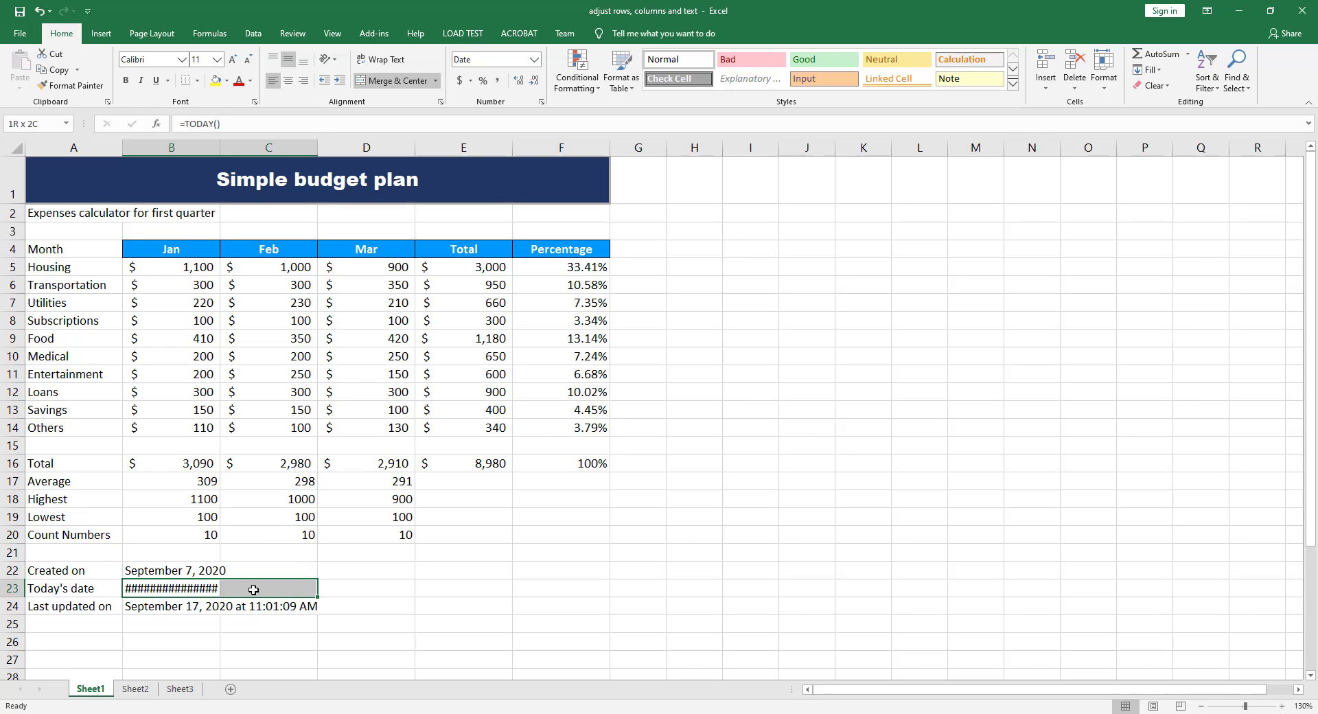
click(388, 84)
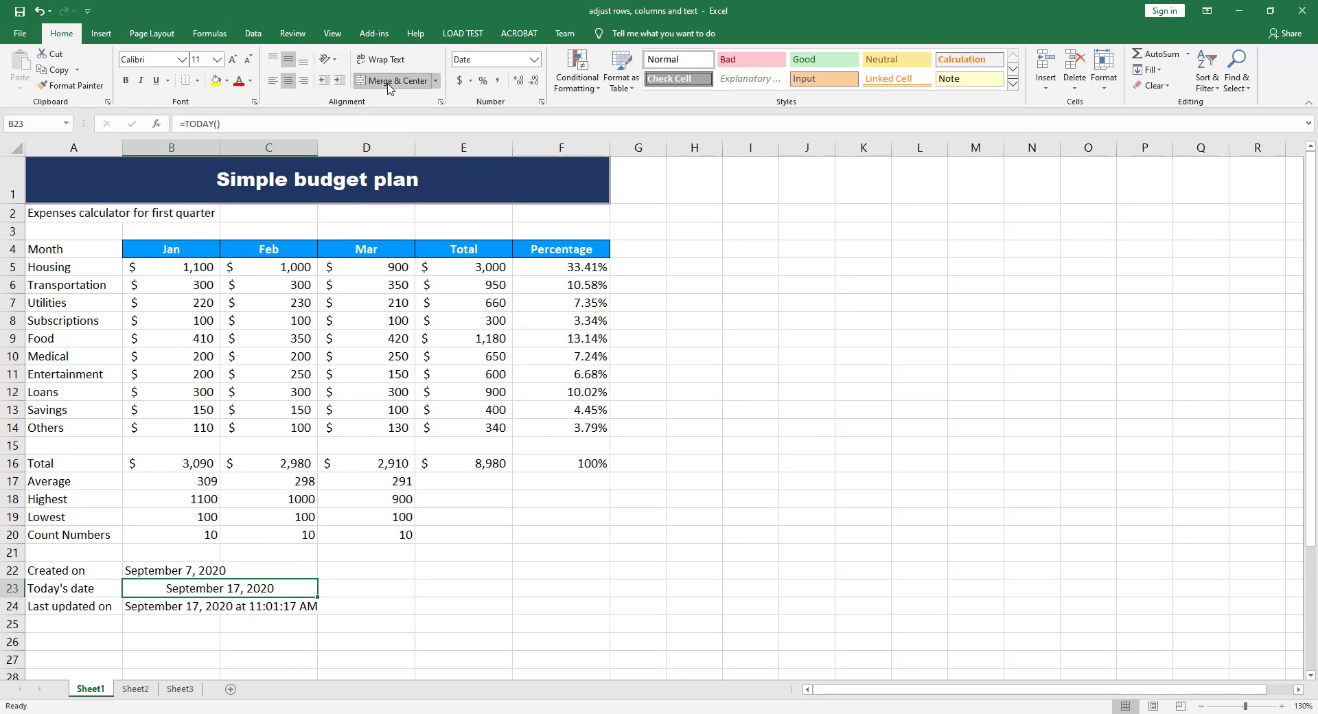
click(273, 81)
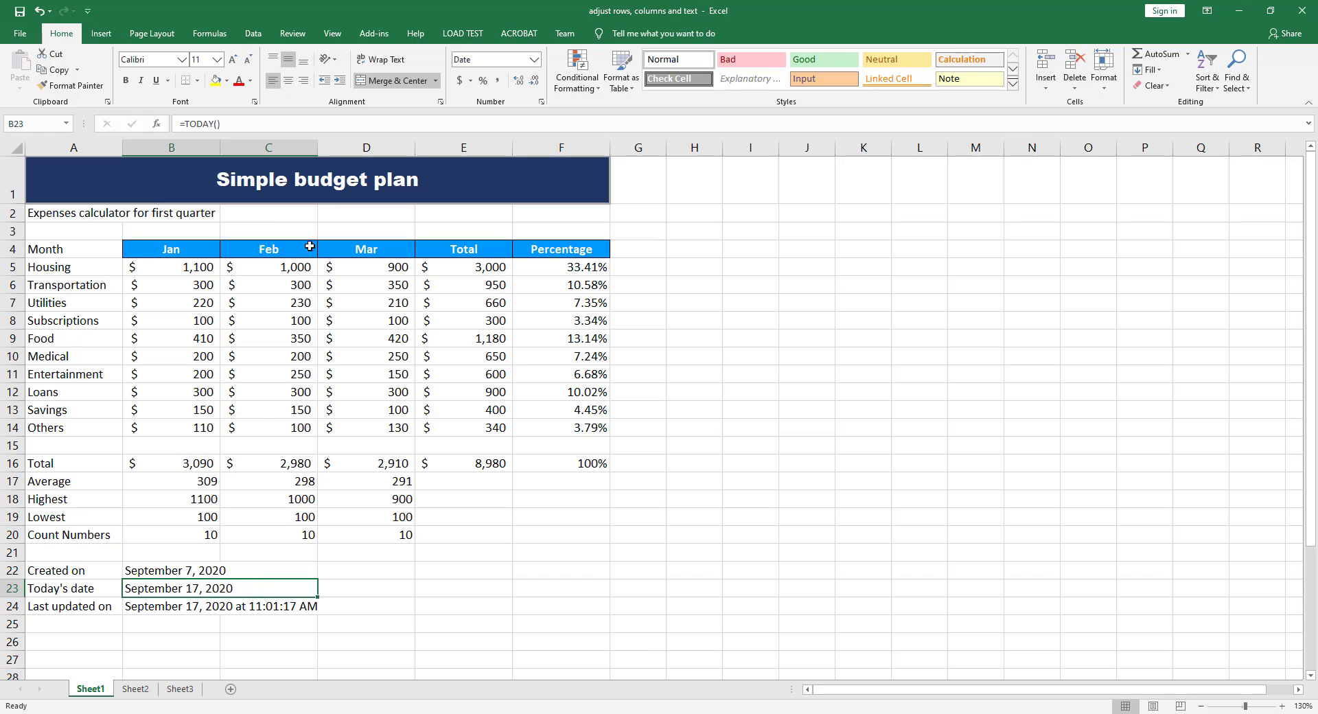
click(371, 583)
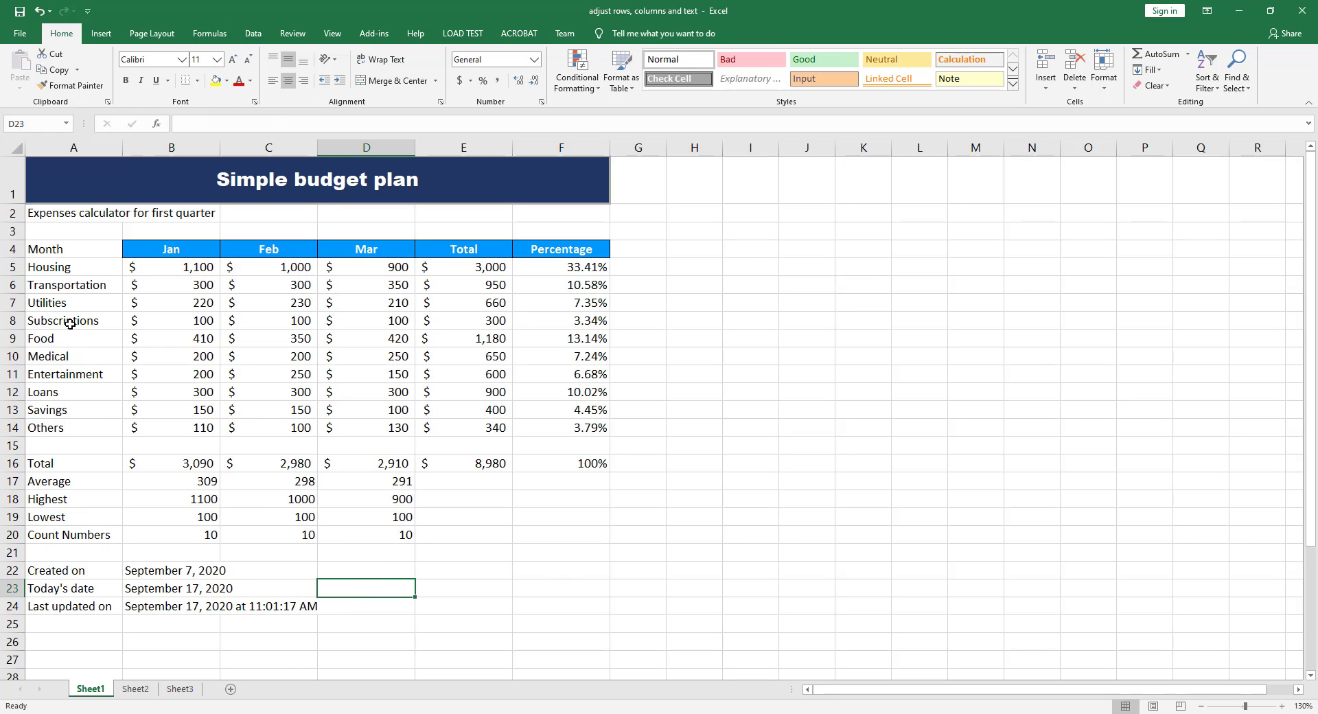
Step: Extend the label in cell A8 to read "Subscriptions for cable and internet"
click(99, 322)
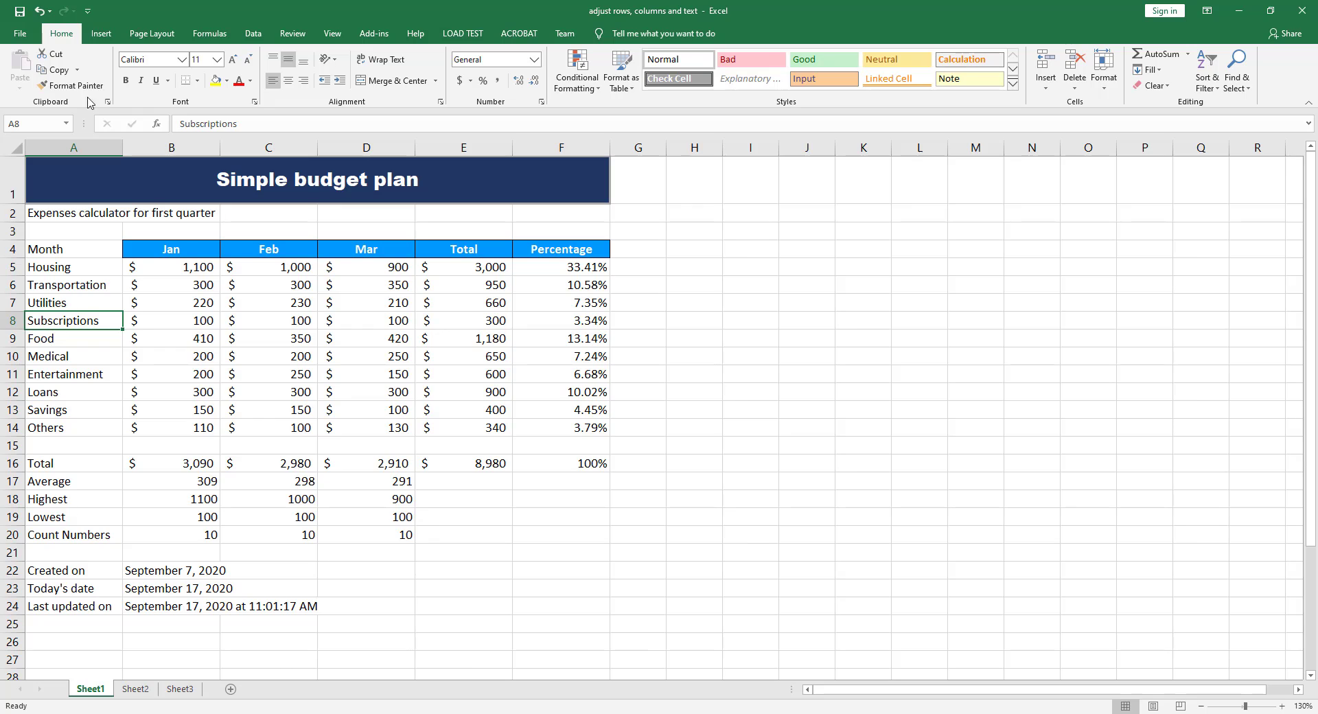
double_click(106, 321)
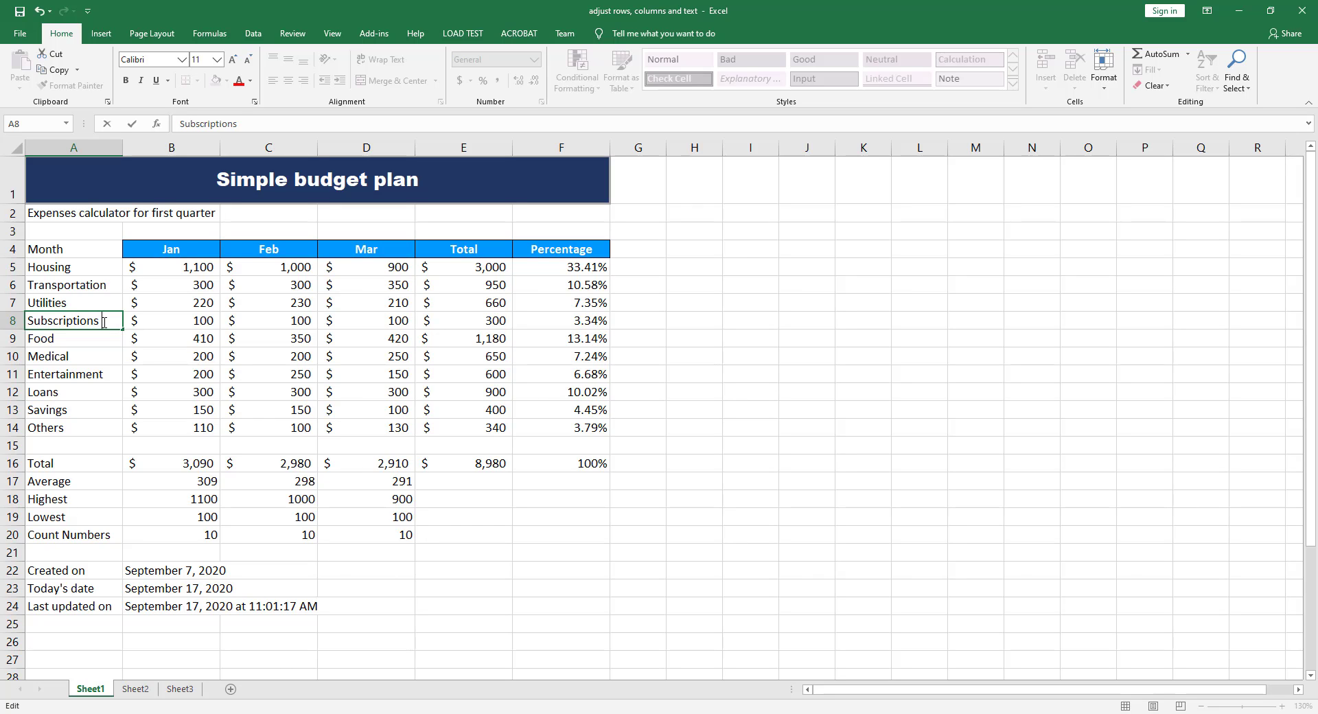
text(for cable and internet)
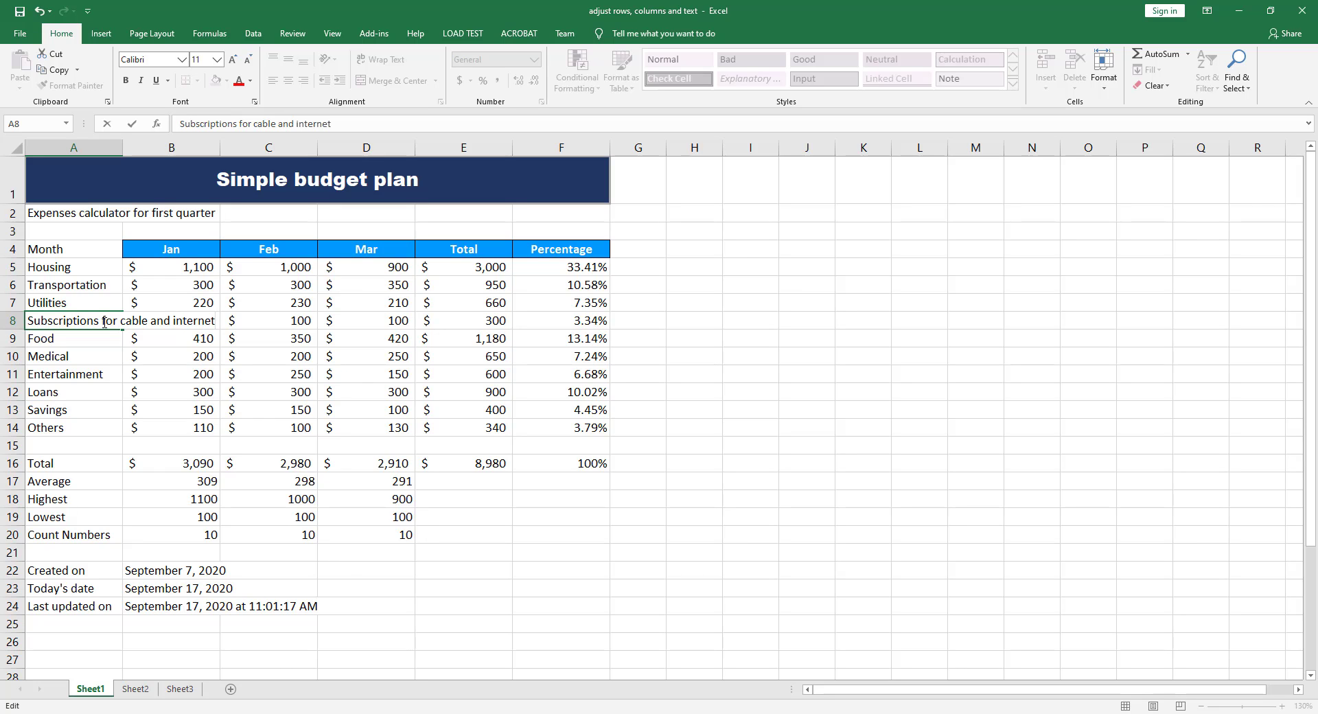
key(ctrl+Return)
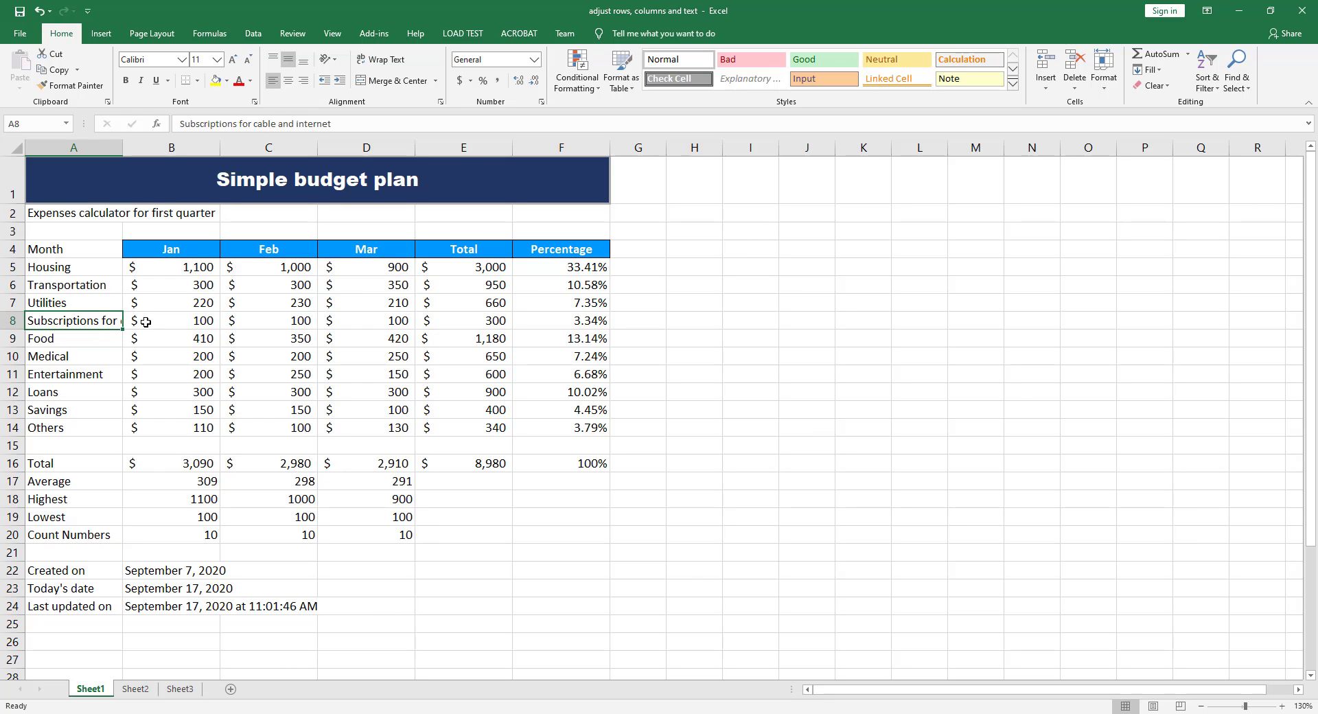
Step: Wrap the text of the subscriptions label in cell A8 so it fits within the column width
click(185, 320)
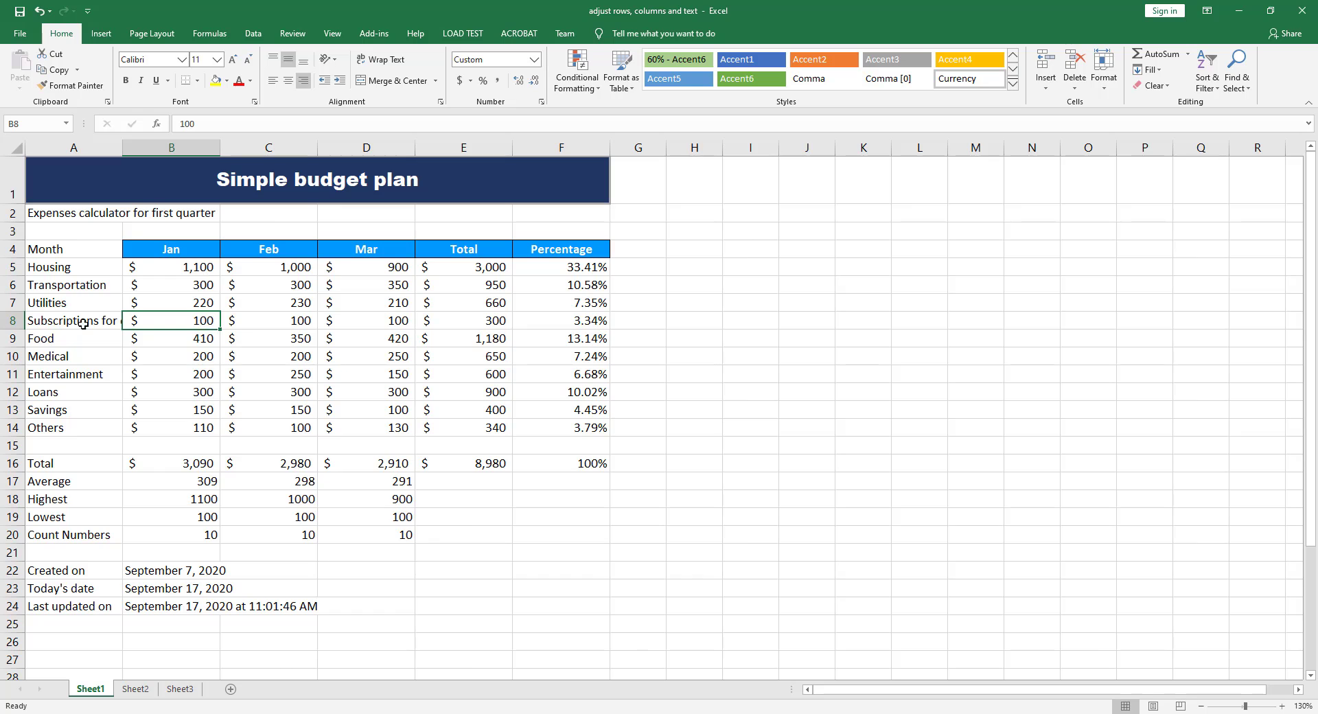
click(77, 321)
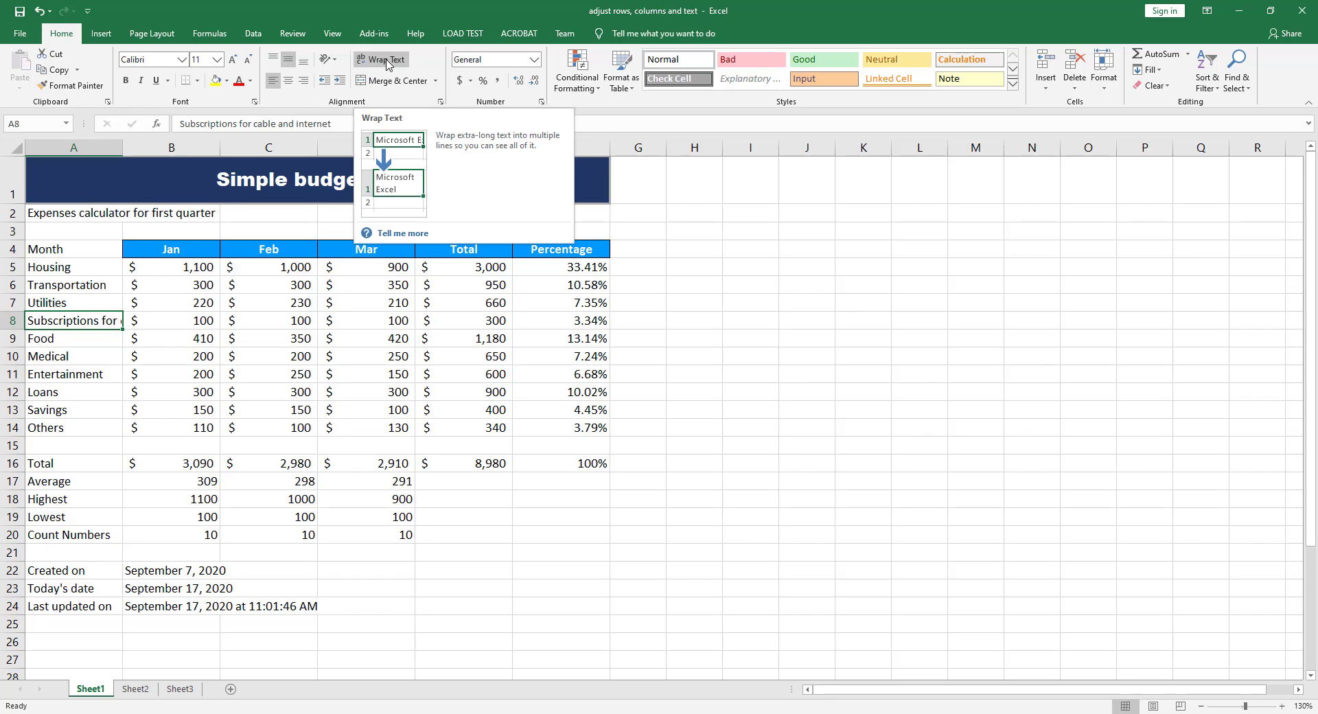
click(386, 60)
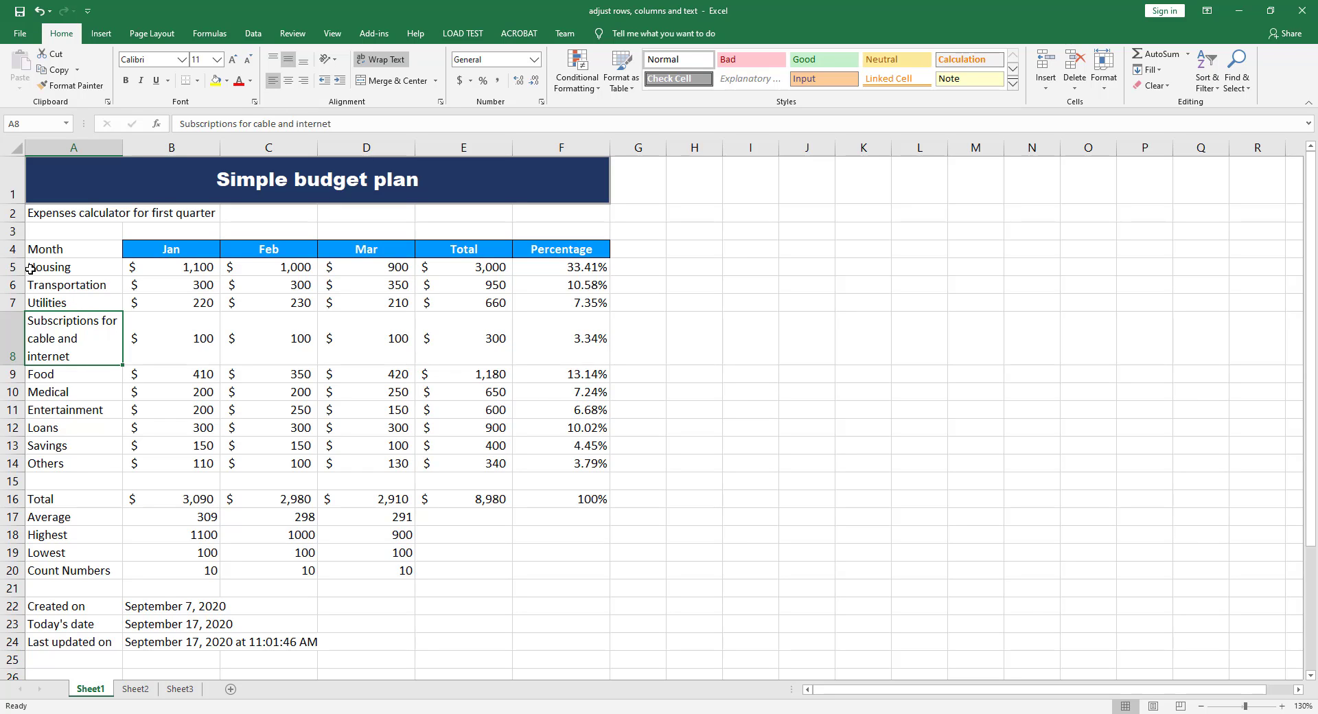
Step: Extend the label in cell A5 to "Housing mortgage and maintenance" and wrap its text within the cell
click(73, 268)
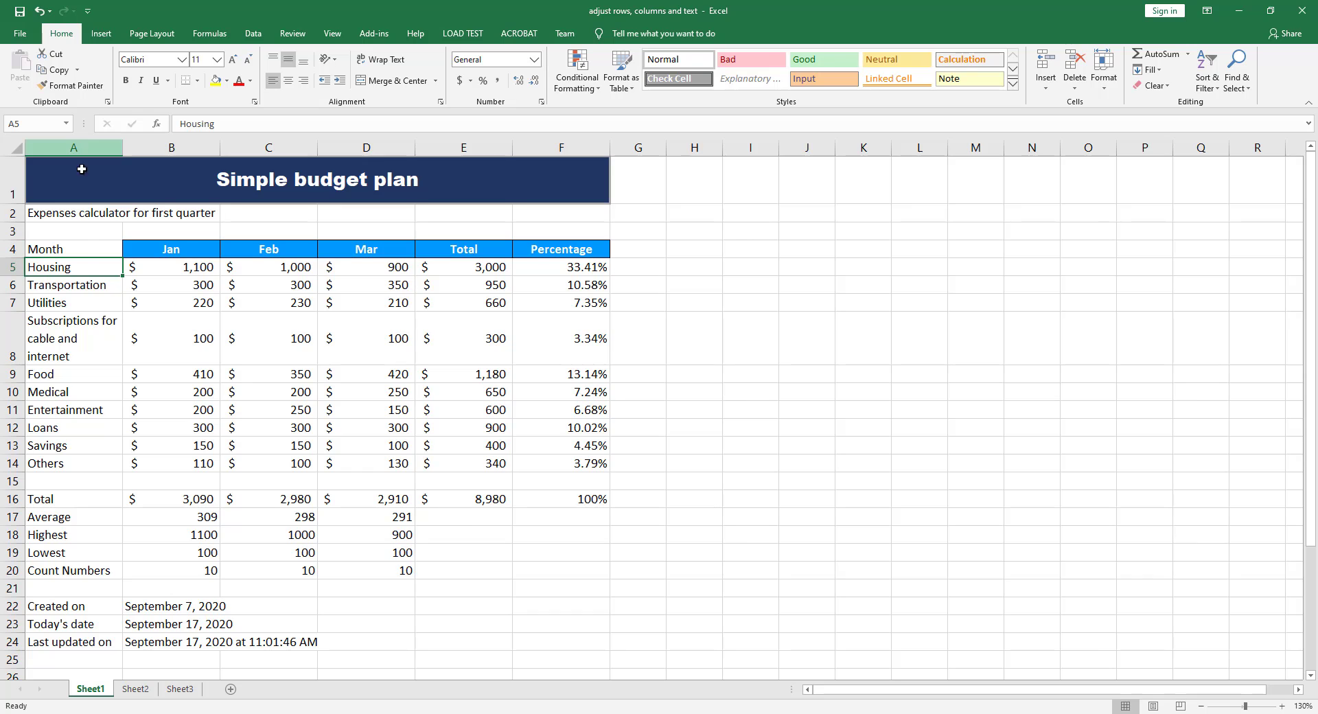
double_click(80, 267)
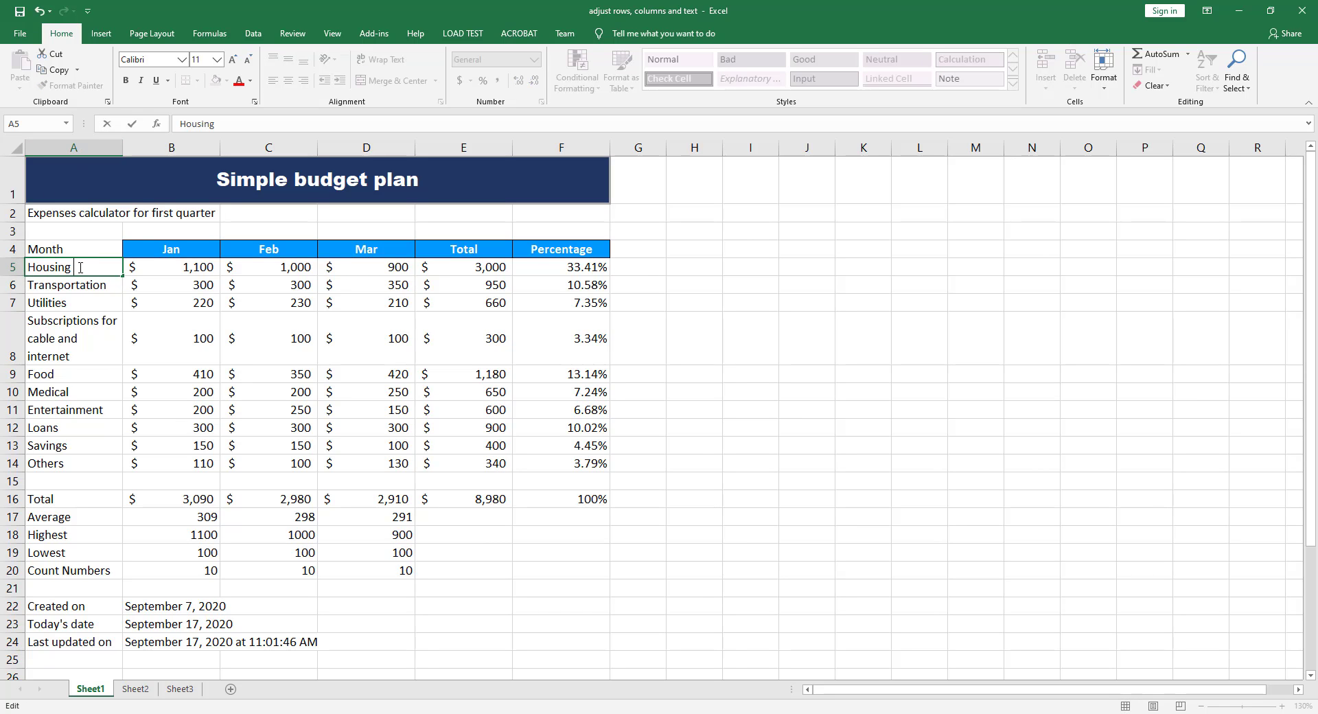
text(mortgage and )
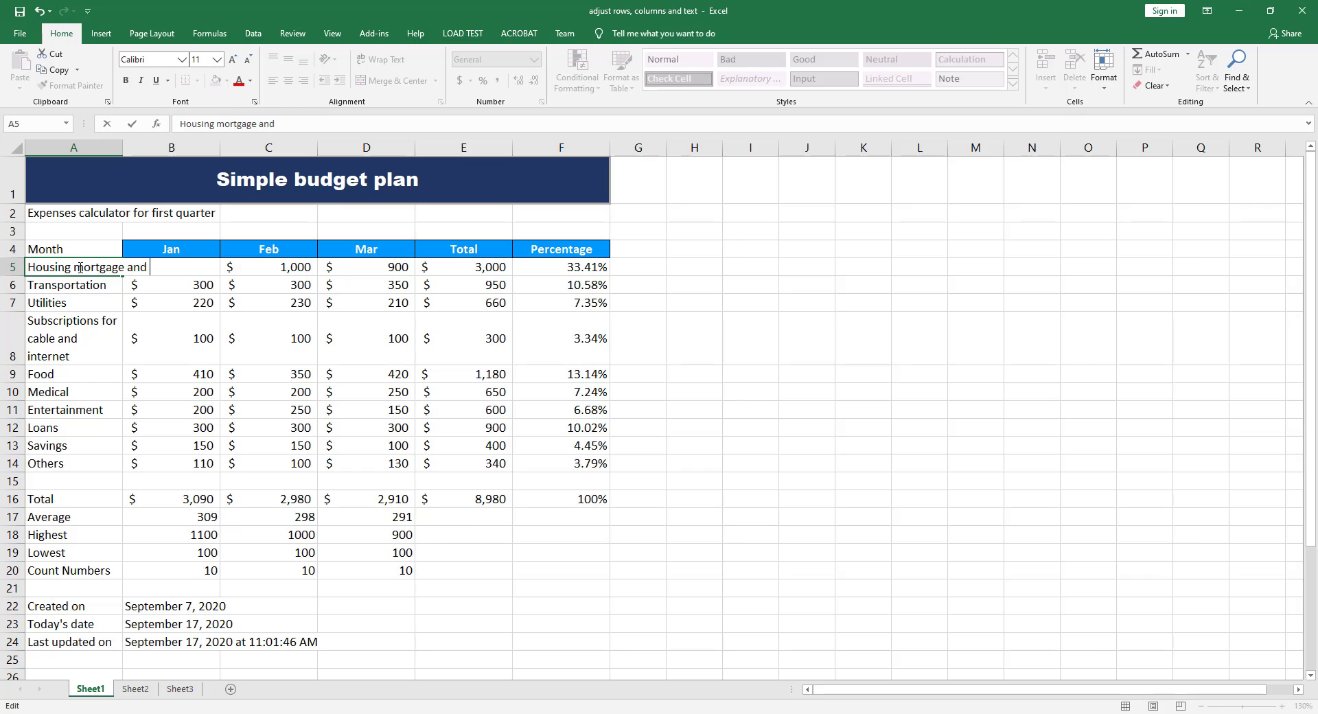
text(maintenance)
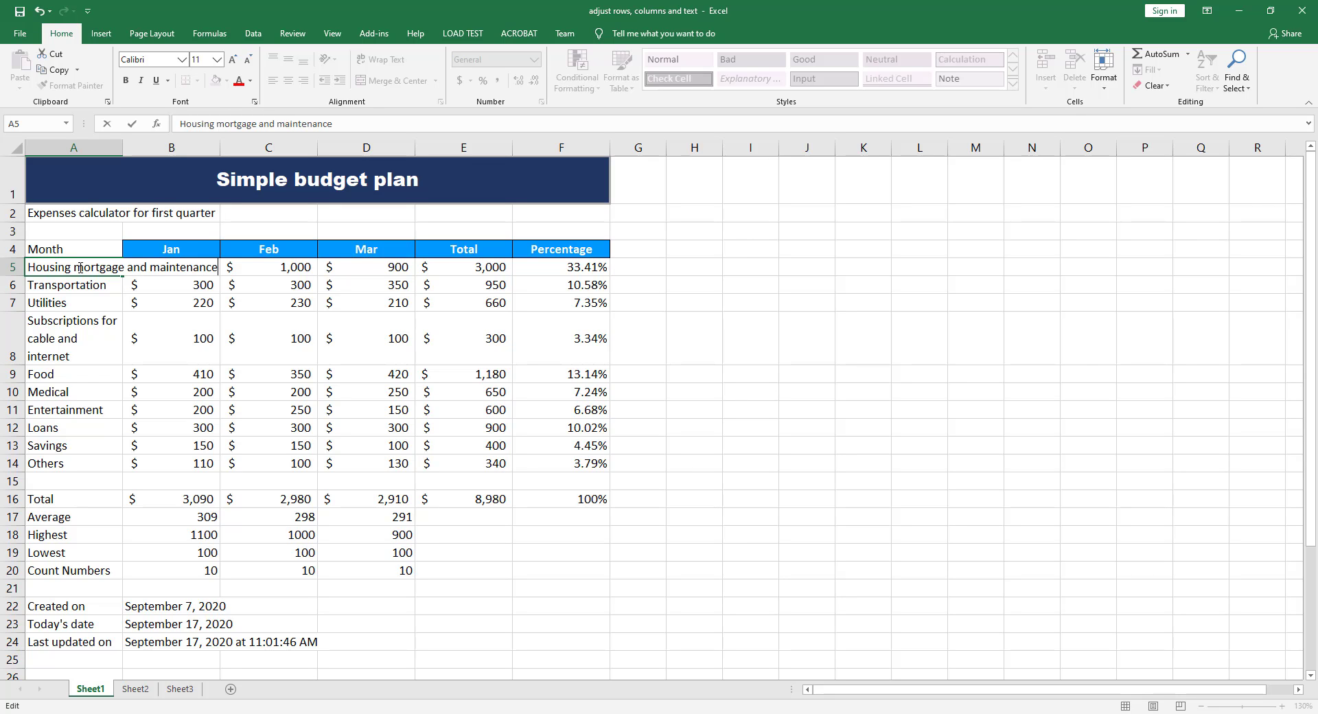
key(ctrl+Return)
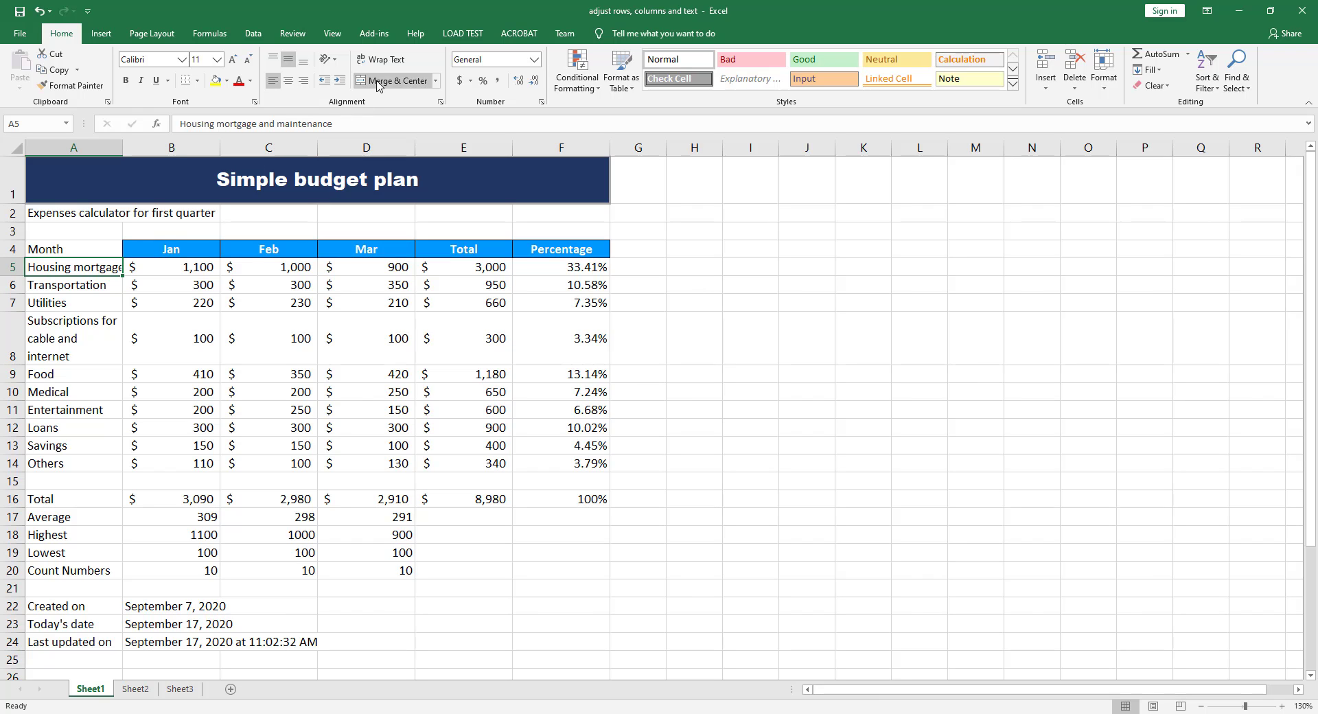
click(380, 59)
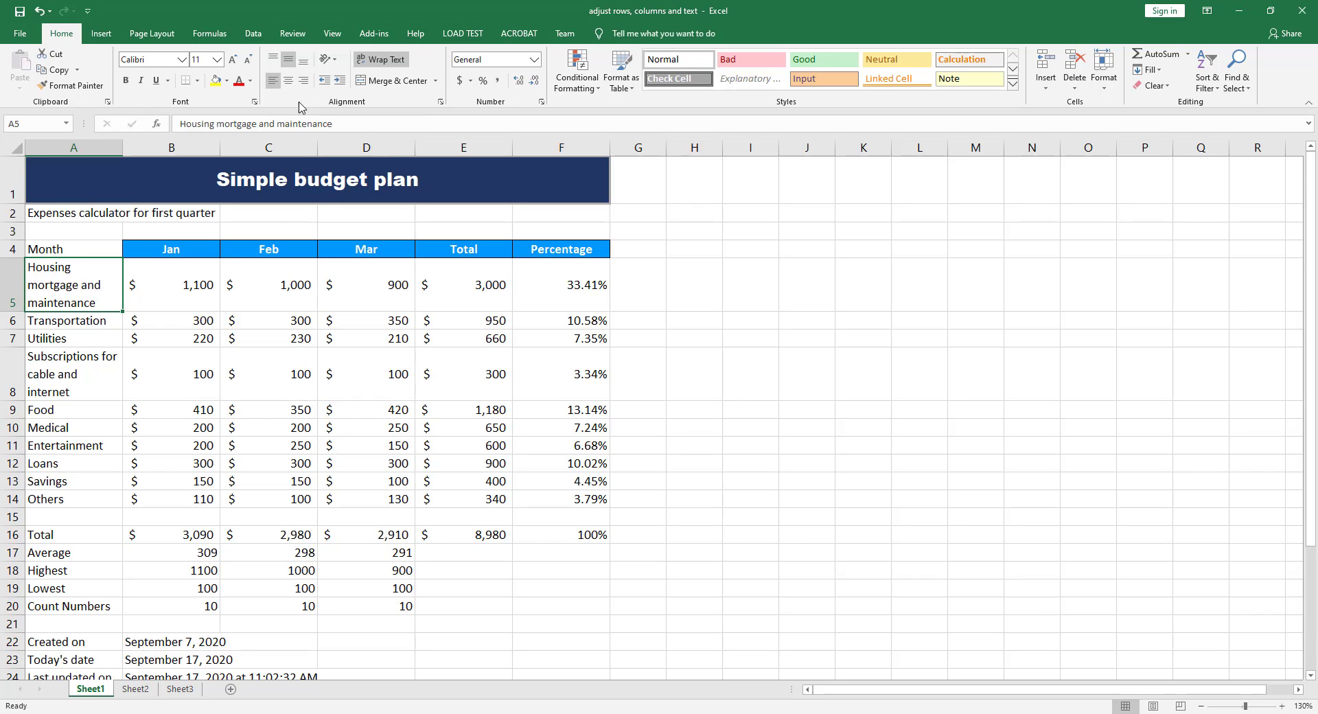
Step: Check the alignment and text control settings of cell A5 without changing them, and look over the finished sheet
click(440, 102)
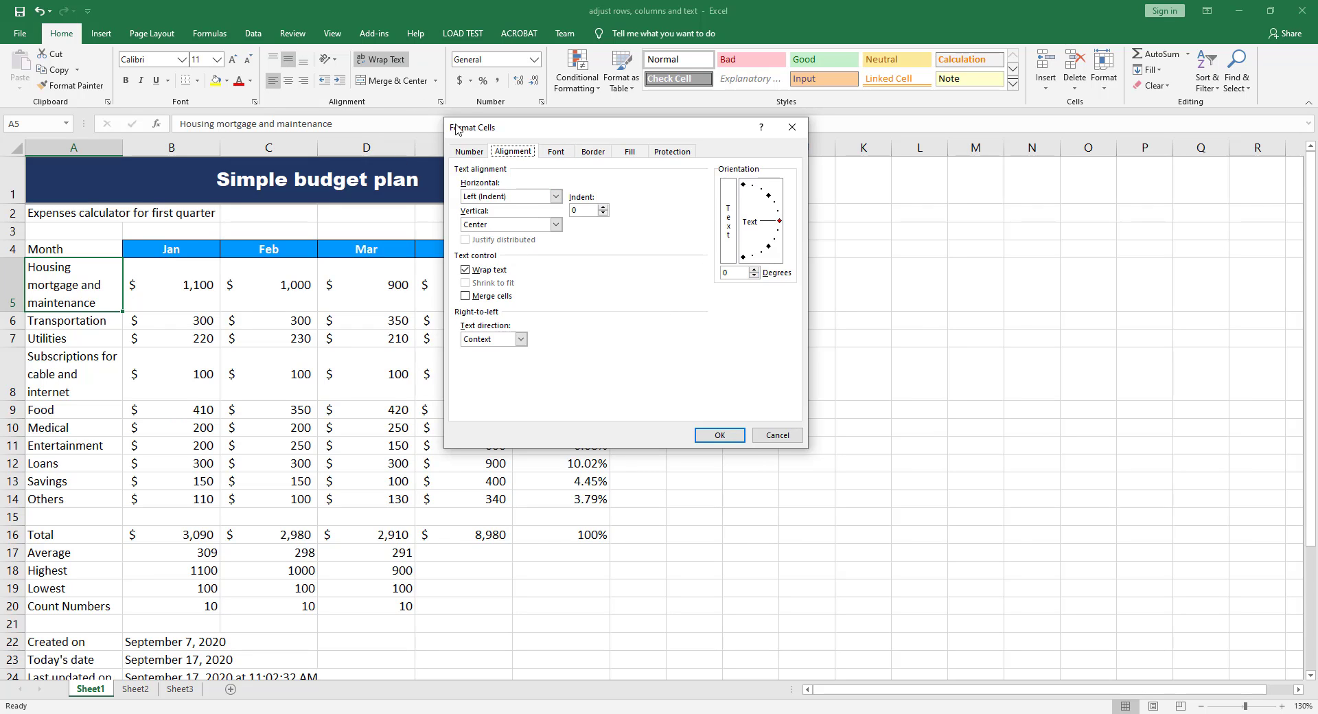
click(776, 436)
click(695, 282)
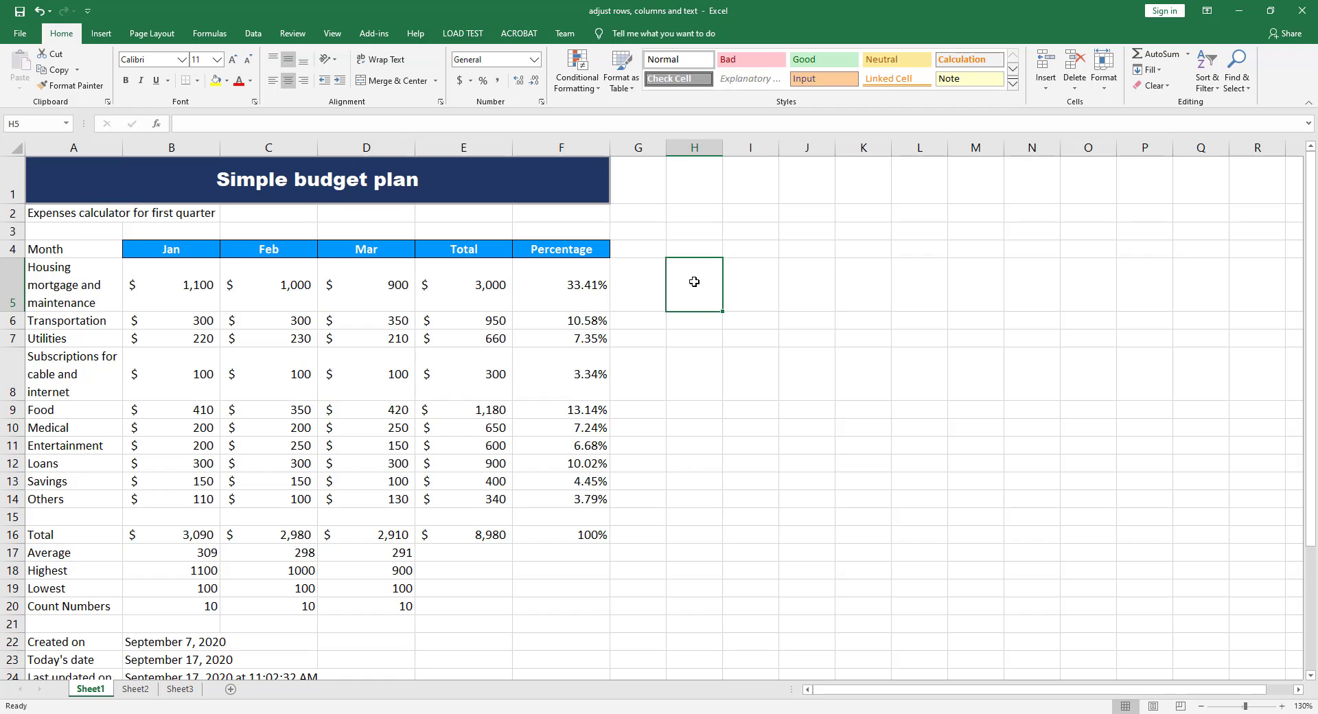
scroll(634, 300, down, 1)
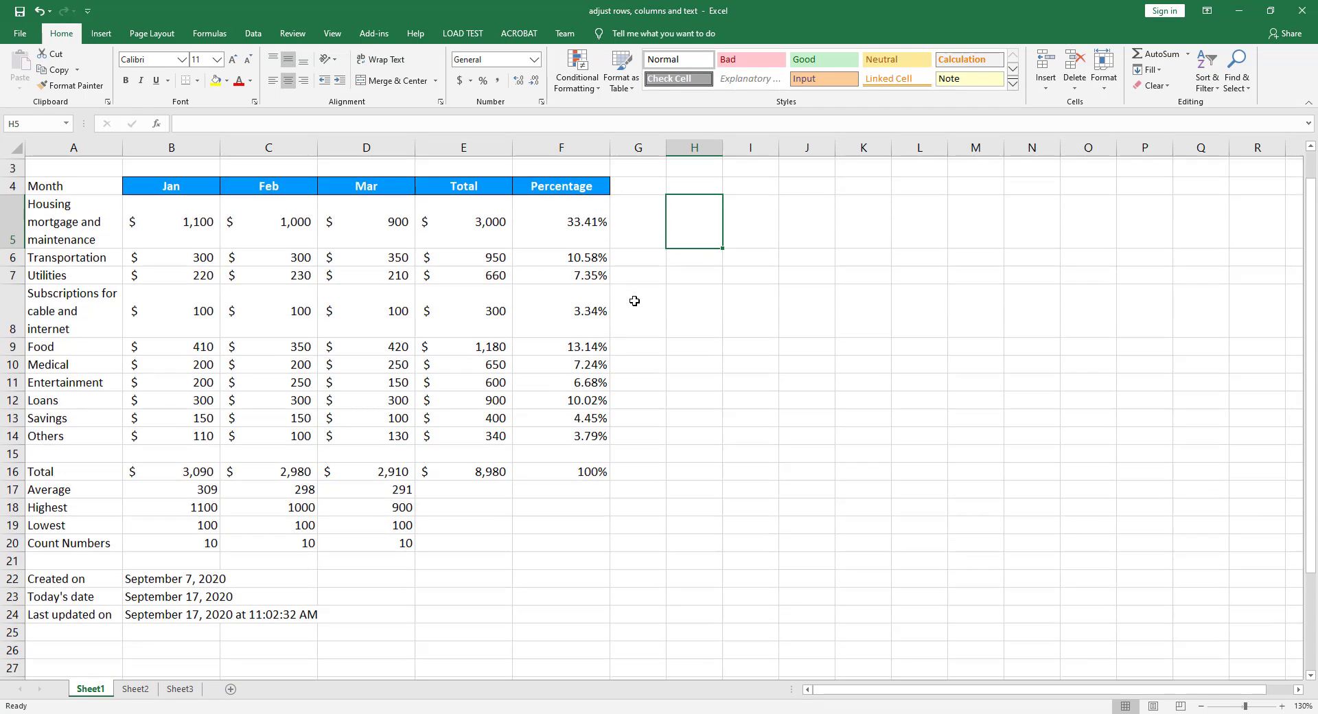
scroll(632, 297, up, 1)
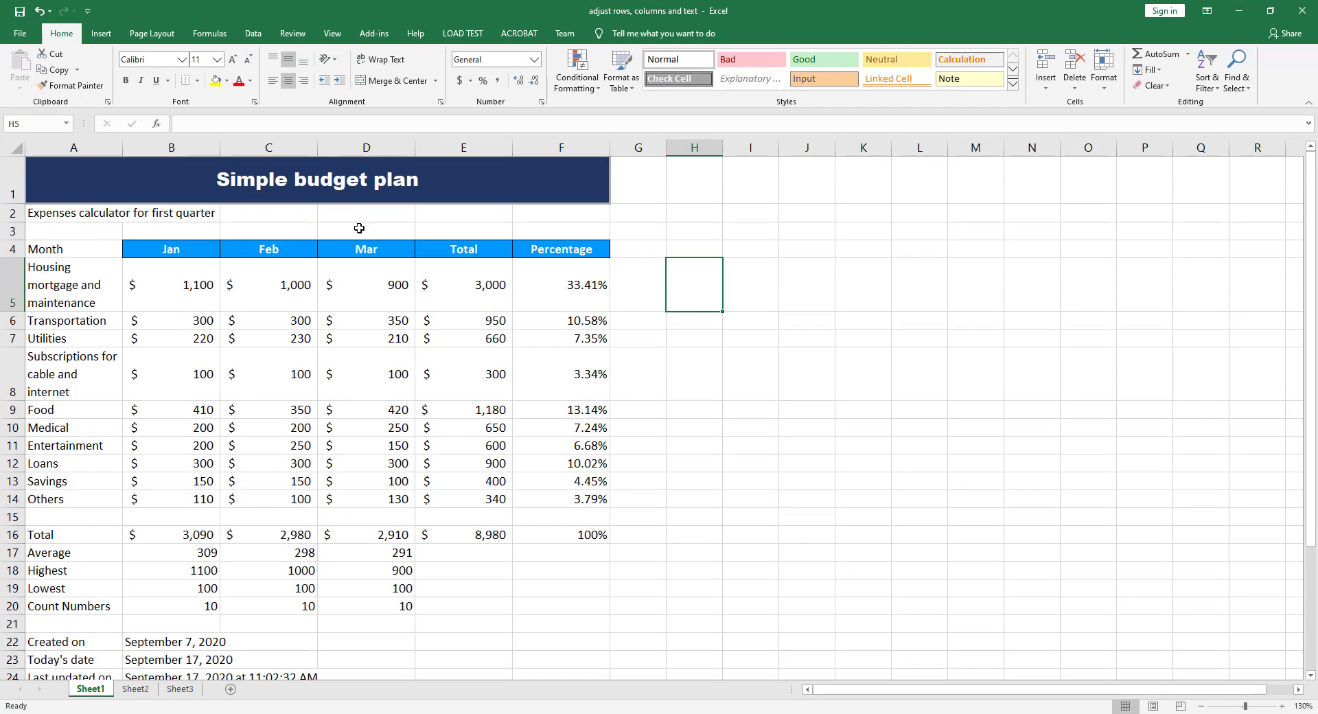